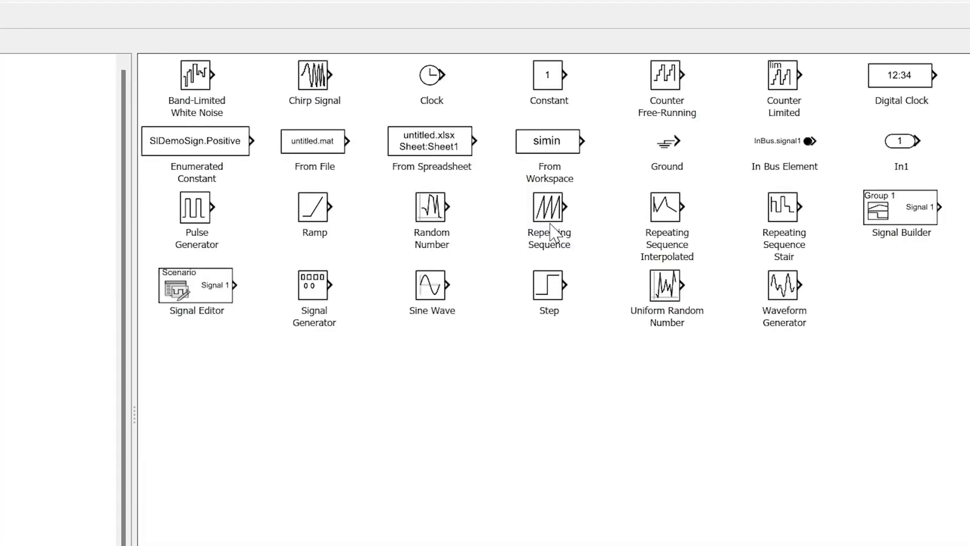
Add the Repeating Sequence, Repeating Sequence Interpolated and Repeating Sequence Stair blocks from the Sources library to the untitled model
left_click(554, 234)
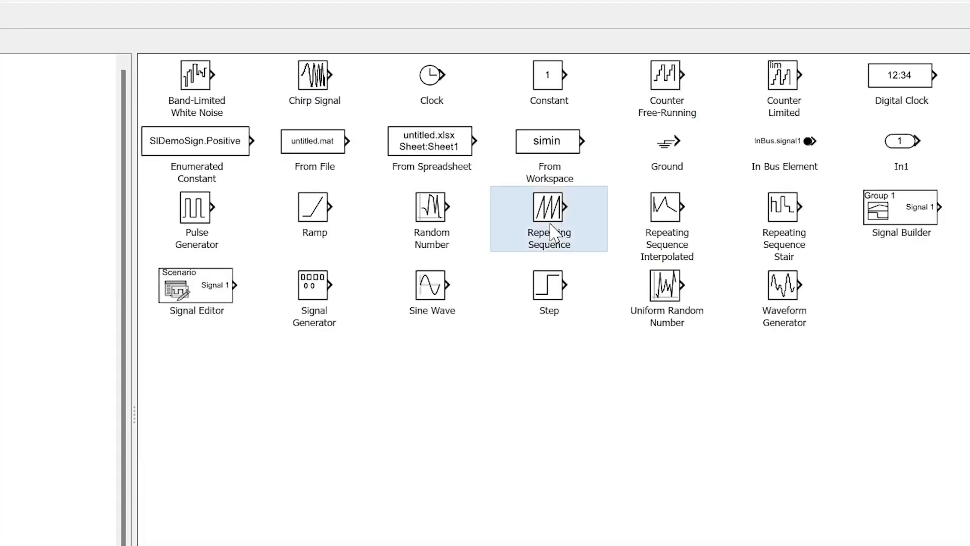
left_click(663, 226)
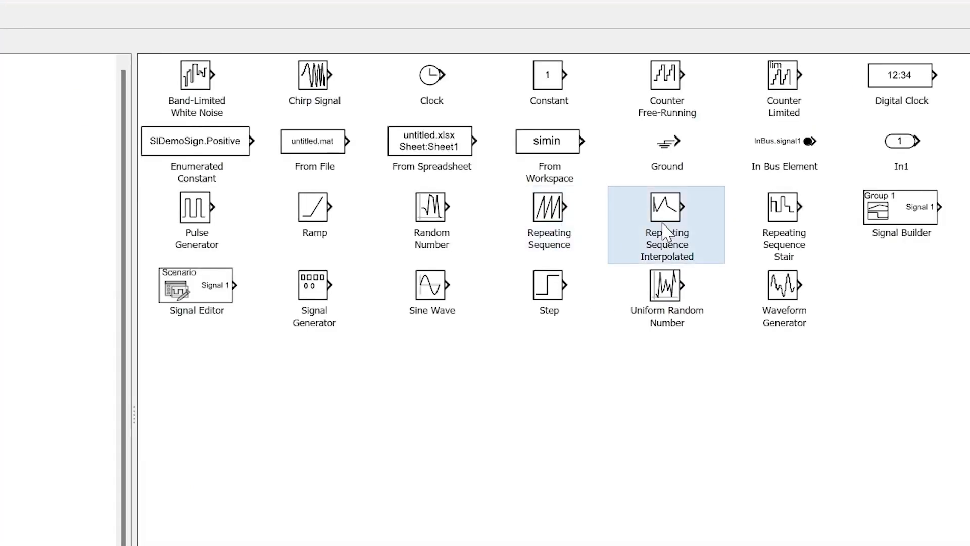
left_click(786, 225)
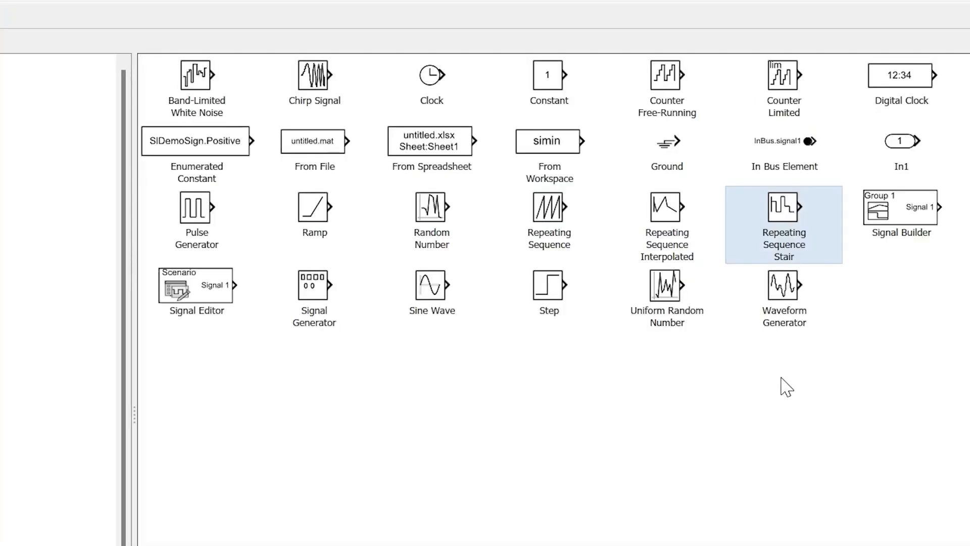
left_click(556, 231)
right_click(541, 216)
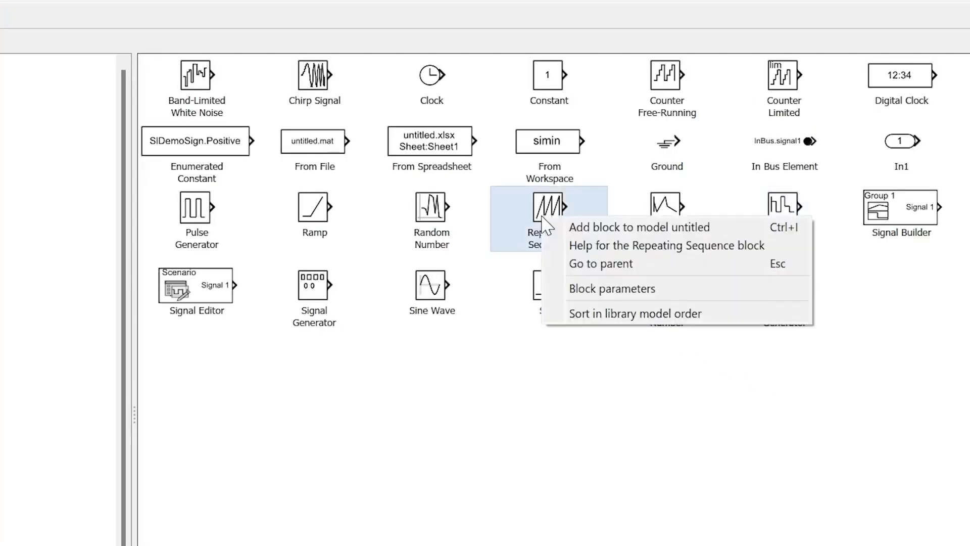
left_click(585, 227)
left_click(669, 220)
right_click(652, 215)
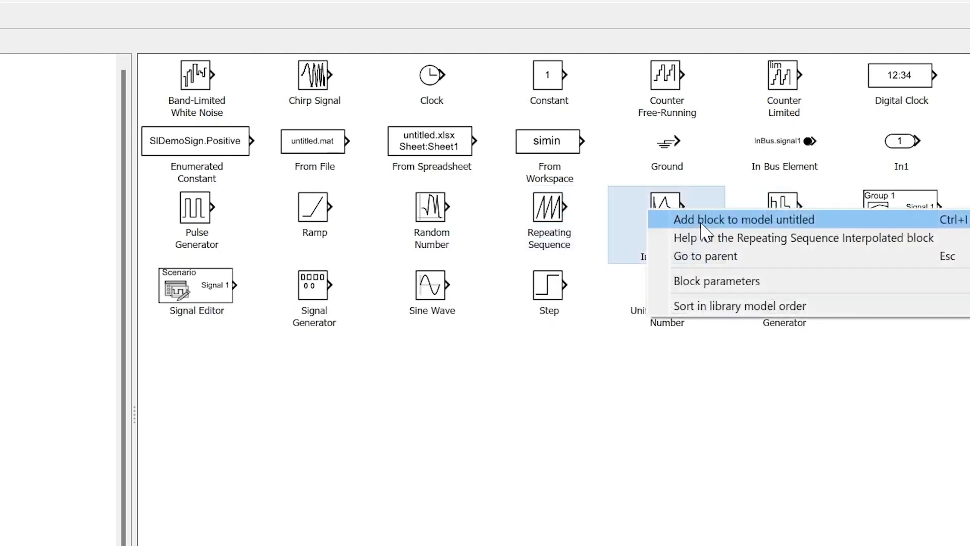
left_click(772, 219)
left_click(771, 218)
right_click(773, 214)
left_click(783, 225)
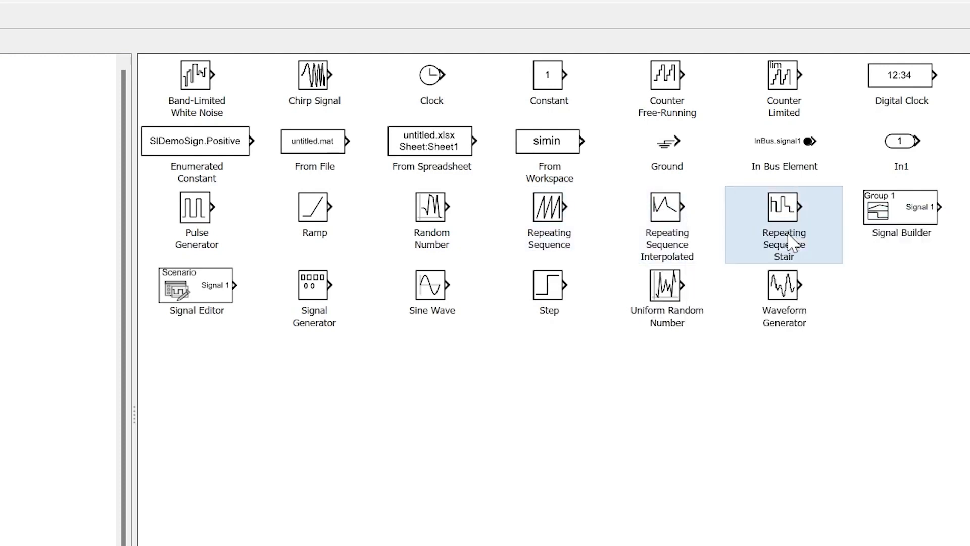
Switch to the untitled model and stack the blocks with Repeating Sequence above Repeating Sequence Interpolated and Repeating Sequence Stair
left_click(894, 12)
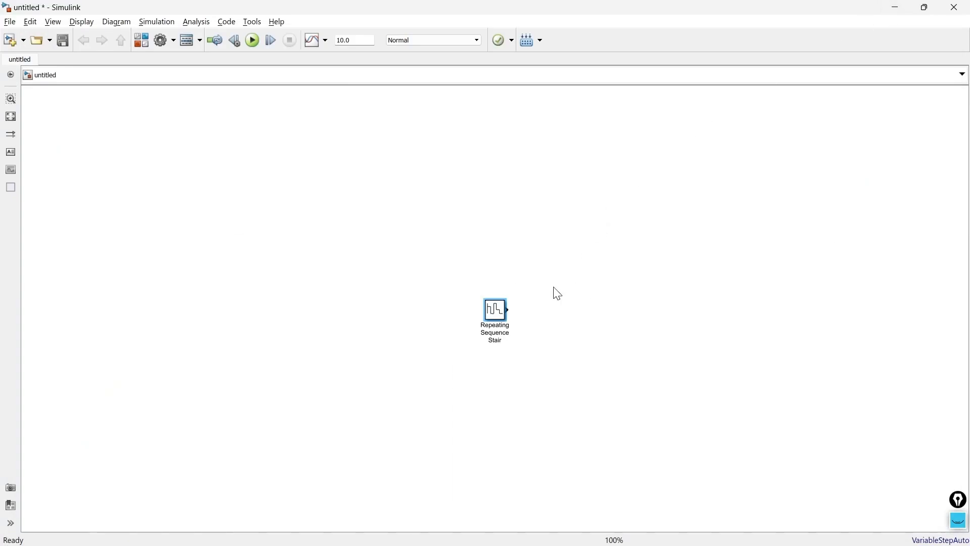
left_click_drag(501, 314, 351, 271)
left_click_drag(502, 318, 353, 208)
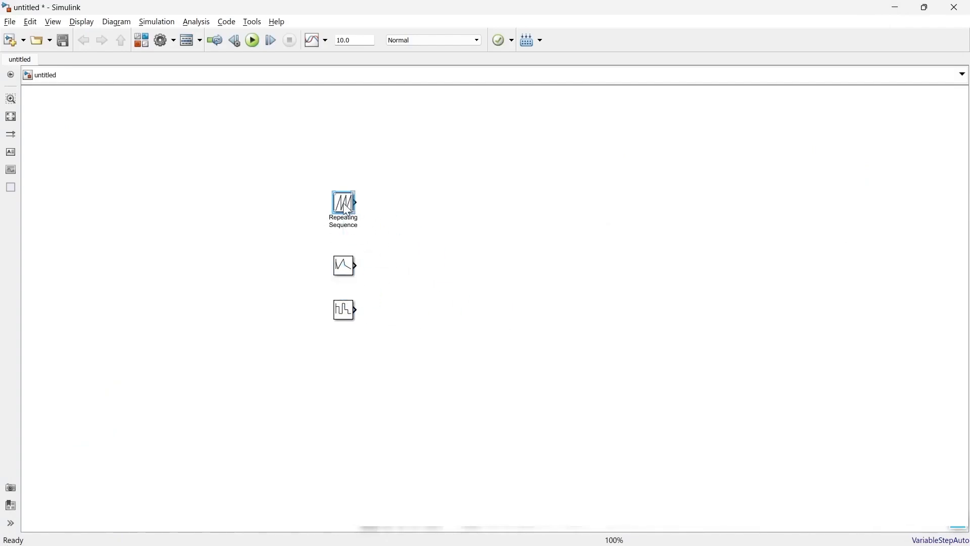
Set the time values of the Repeating Sequence block to [0 0.2 0.4]
double_click(346, 207)
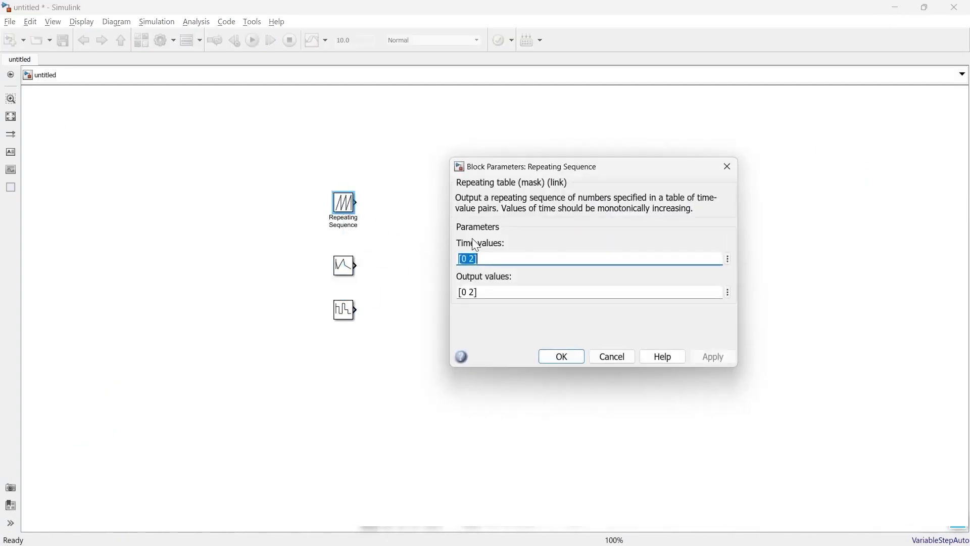
left_click(548, 232)
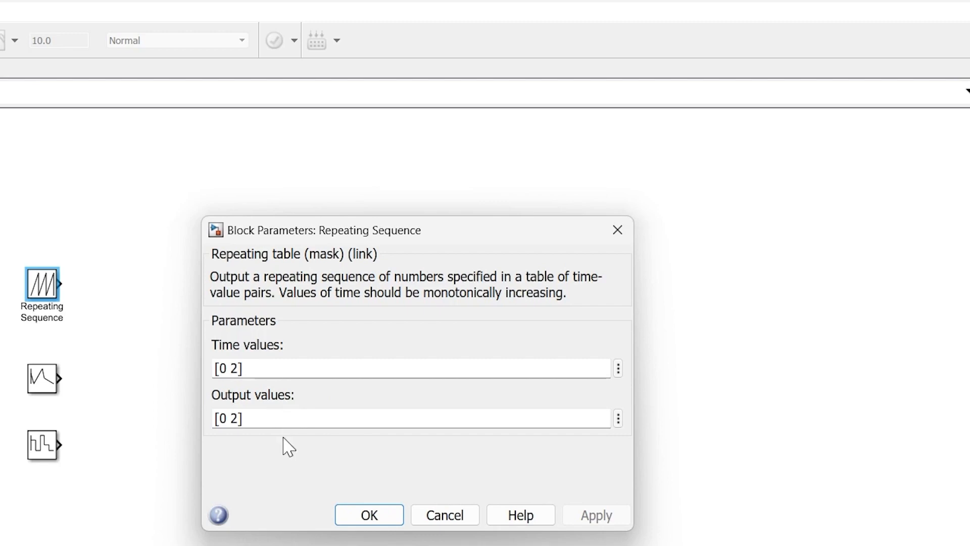
double_click(239, 367)
left_click(238, 368)
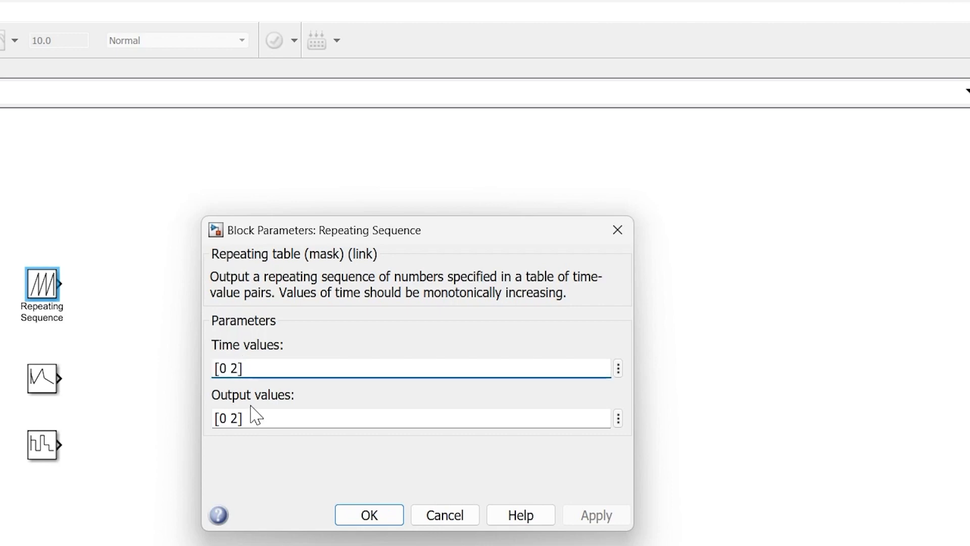
key("shift+Left")
type("0.2 ")
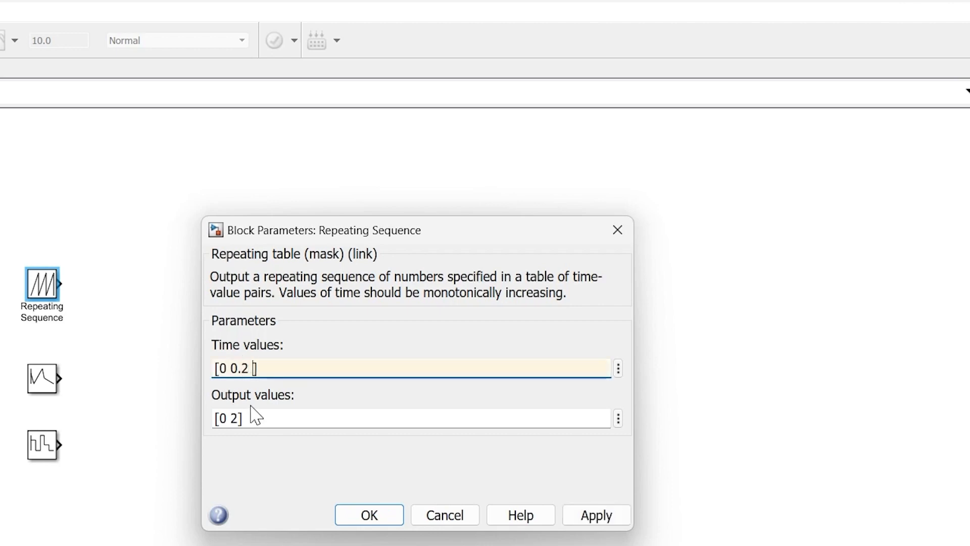
type("0.4")
Set the Repeating Sequence block's output values to [0 2 0] and apply the parameters
triple_click(238, 417)
left_click(238, 417)
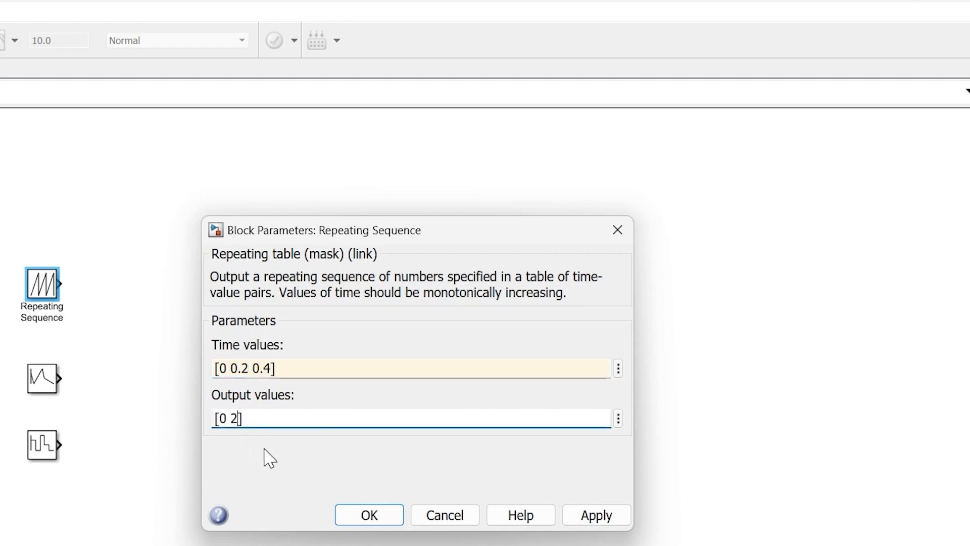
type("0")
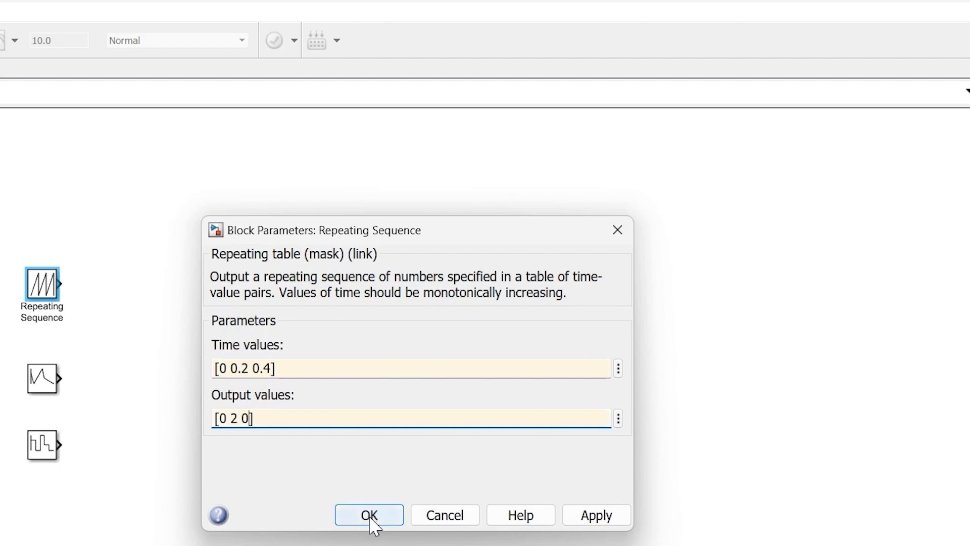
left_click(595, 520)
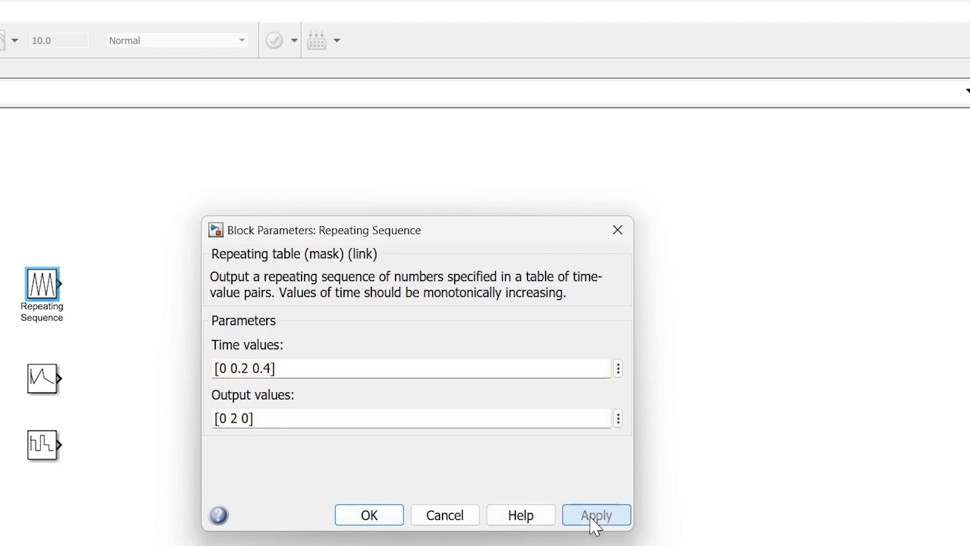
left_click(369, 514)
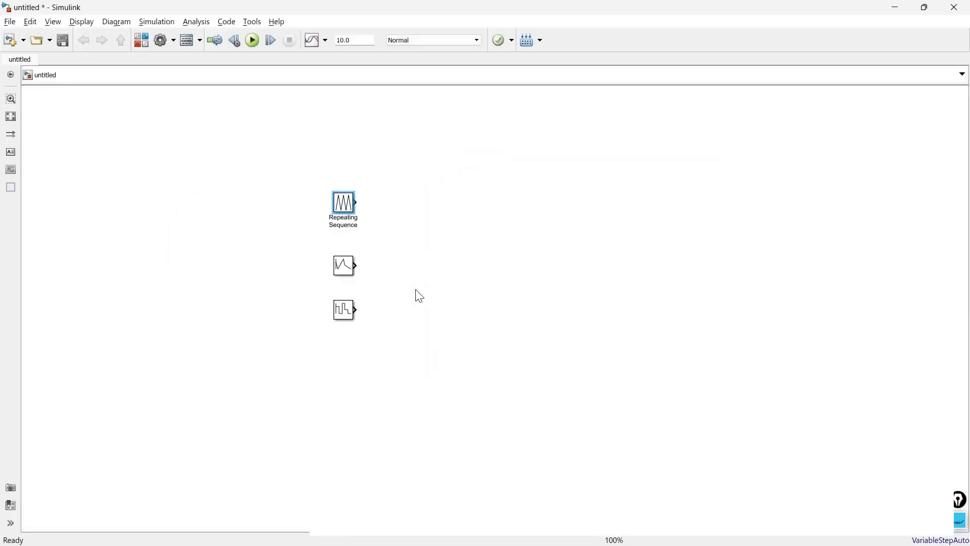
Open the block parameters of the Repeating Sequence Interpolated block
left_click(38, 389)
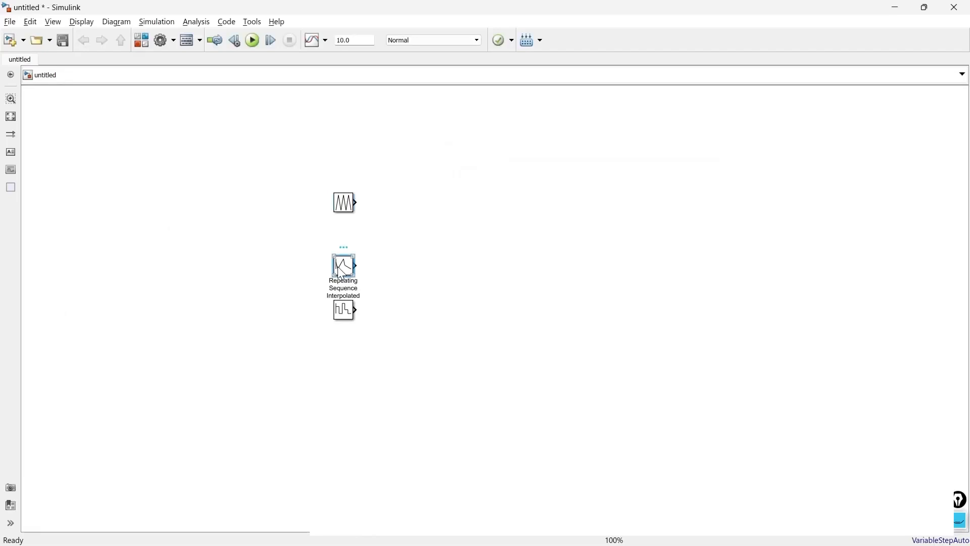
double_click(341, 273)
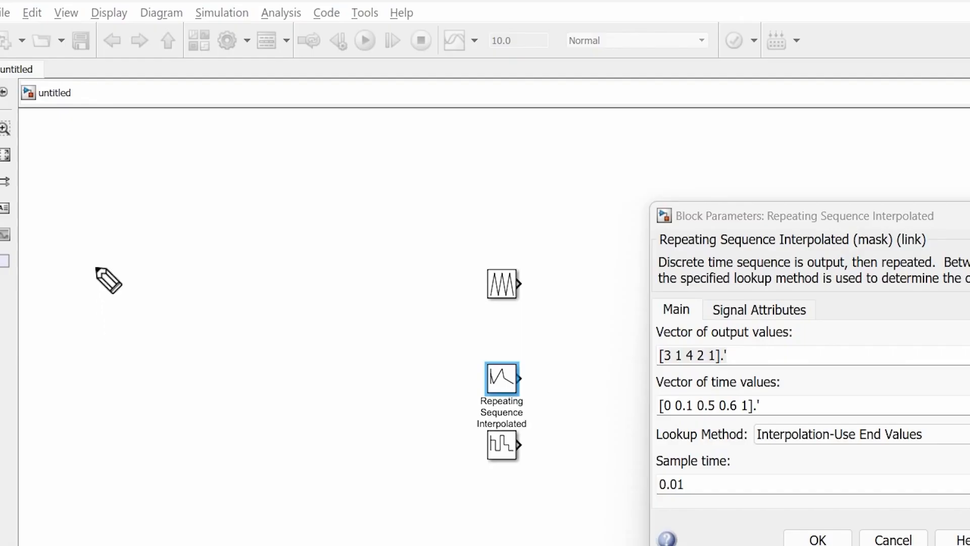
Draw a freehand pair of axes with three sample points as an annotation beside the blocks
mouse_move(69, 181)
left_mouse_down()
mouse_move(89, 339)
mouse_move(196, 326)
left_mouse_up()
left_click_drag(281, 468, 395, 456)
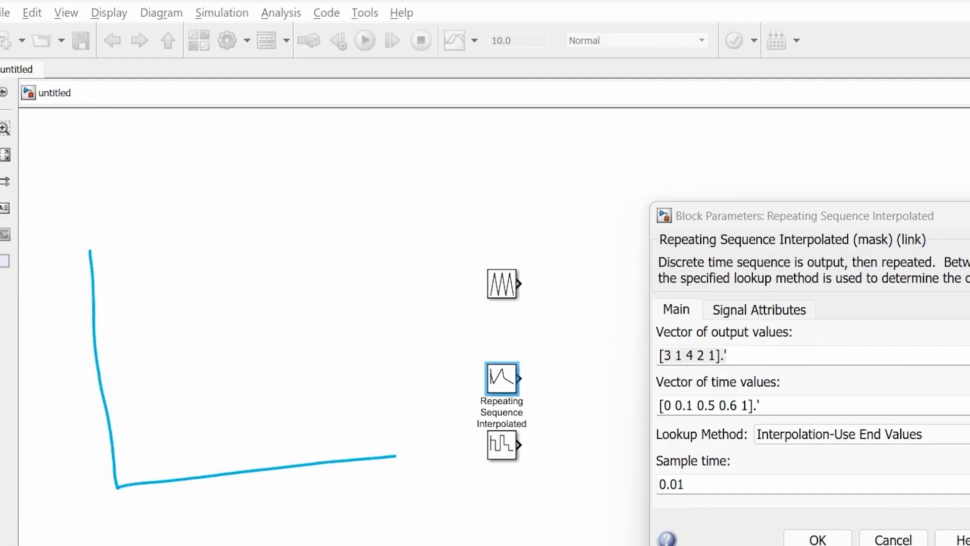
left_click(169, 408)
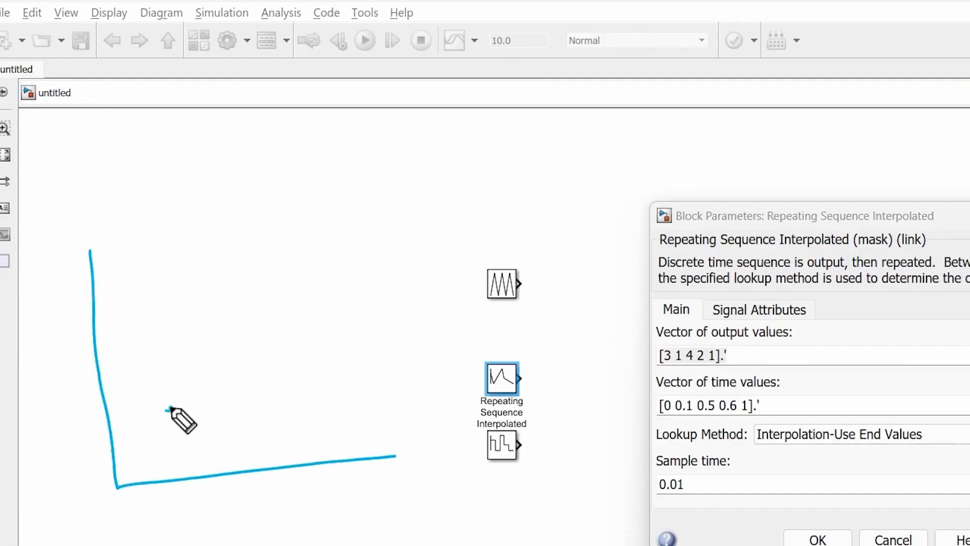
left_click(272, 322)
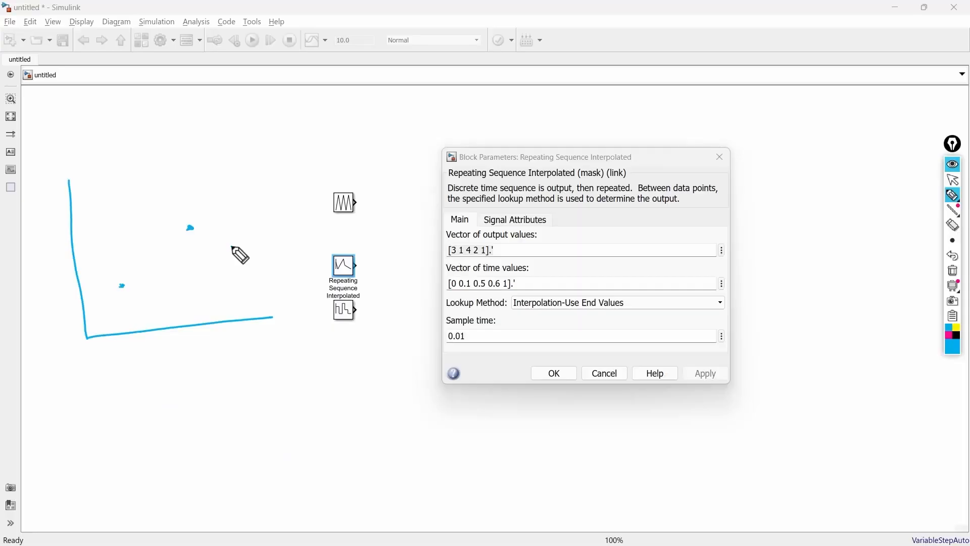
left_click(336, 350)
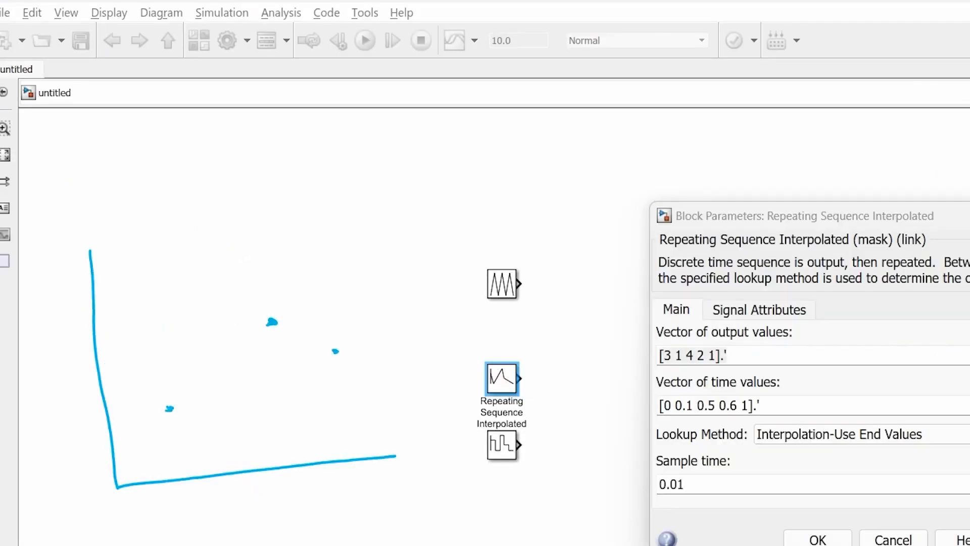
Annotate the sketched points with a dotted vertical line, a connecting curve, a circled intermediate point and marker arrows
left_click_drag(233, 471, 223, 360)
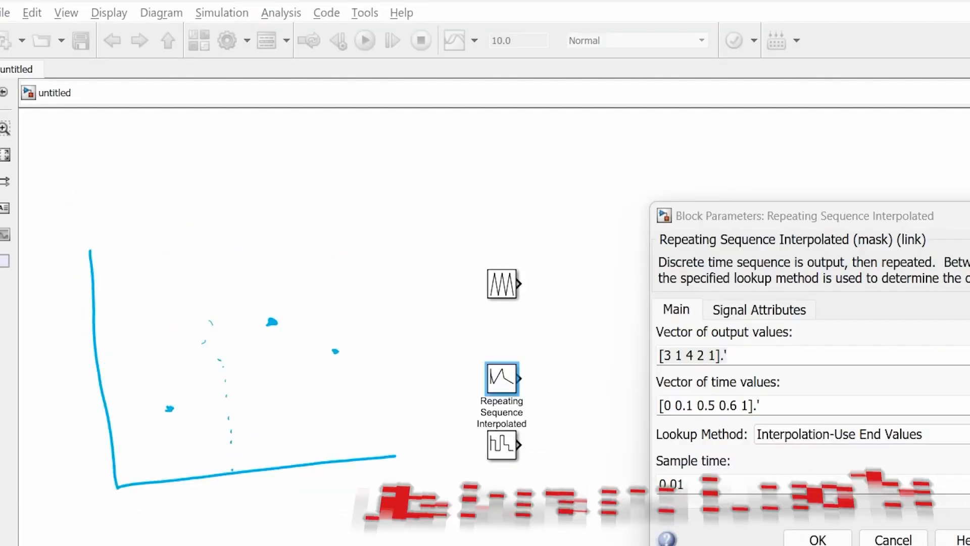
mouse_move(116, 484)
left_mouse_down()
mouse_move(230, 377)
mouse_move(263, 325)
mouse_move(320, 335)
mouse_move(369, 361)
left_mouse_up()
left_click_drag(226, 352, 221, 368)
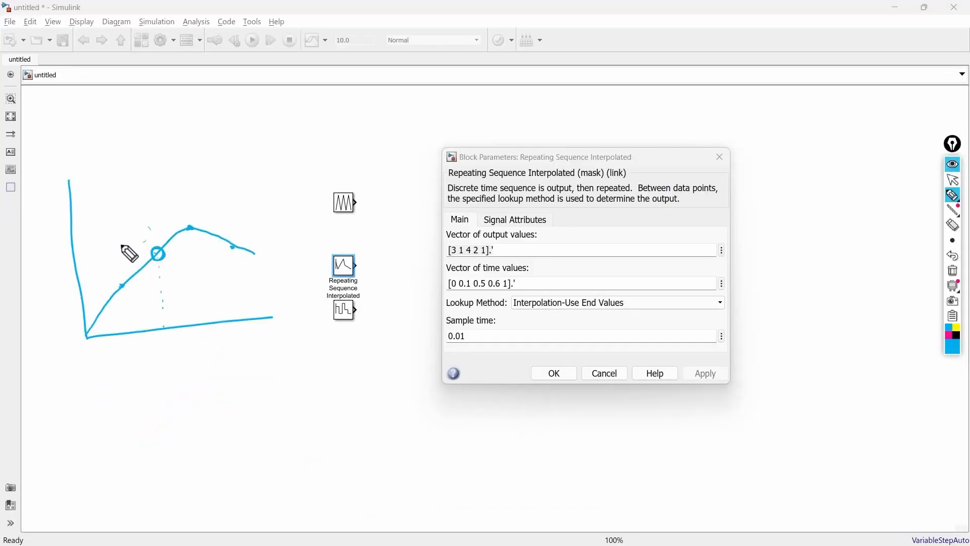
mouse_move(121, 239)
left_mouse_down()
mouse_move(121, 273)
mouse_move(124, 265)
left_mouse_up()
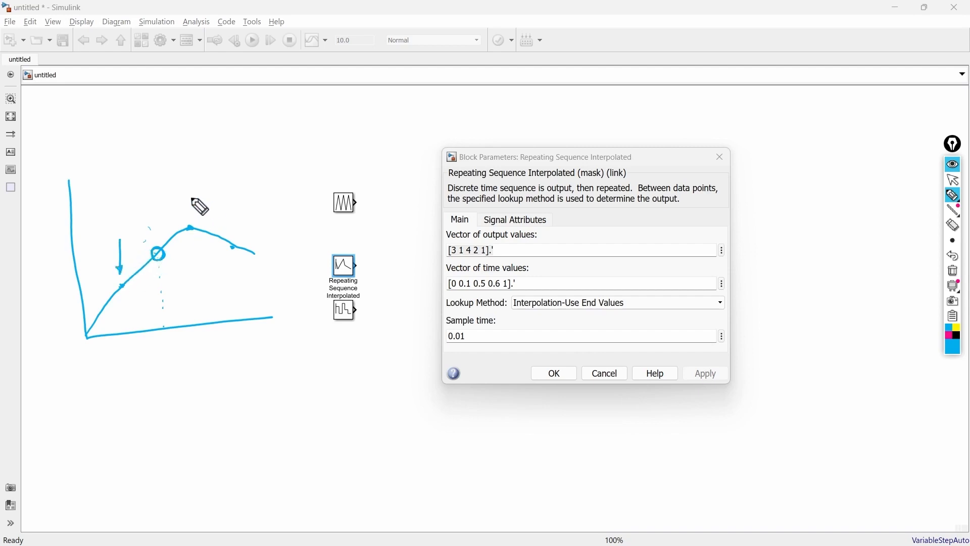
mouse_move(191, 198)
left_mouse_down()
mouse_move(191, 217)
mouse_move(237, 235)
left_mouse_up()
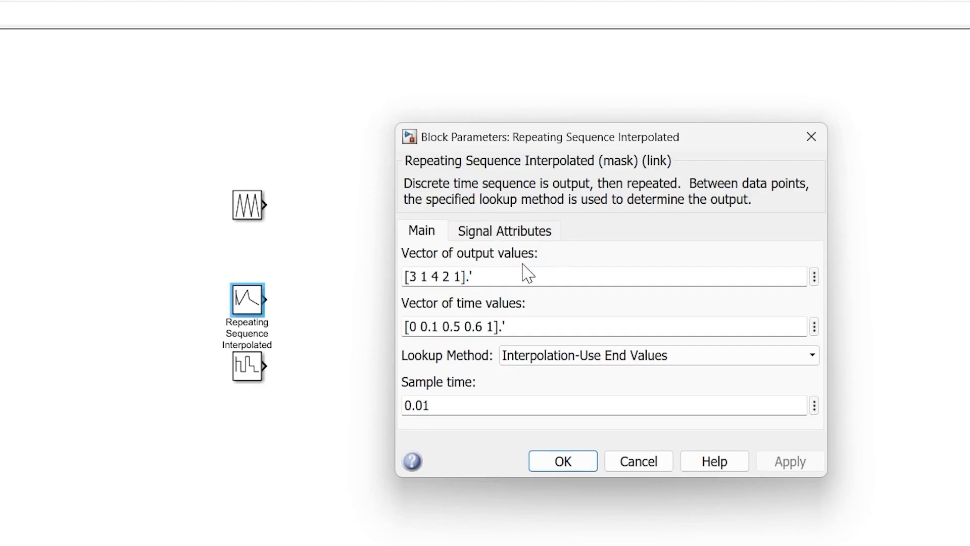
Set the Repeating Sequence Interpolated block's vector of output values to [0 2 0].'
left_click(458, 276)
key("shift+Left")
key("shift+Left")
key("shift+Left")
key("shift+Left")
key("shift+Left")
key("shift+Left")
key("shift+Left")
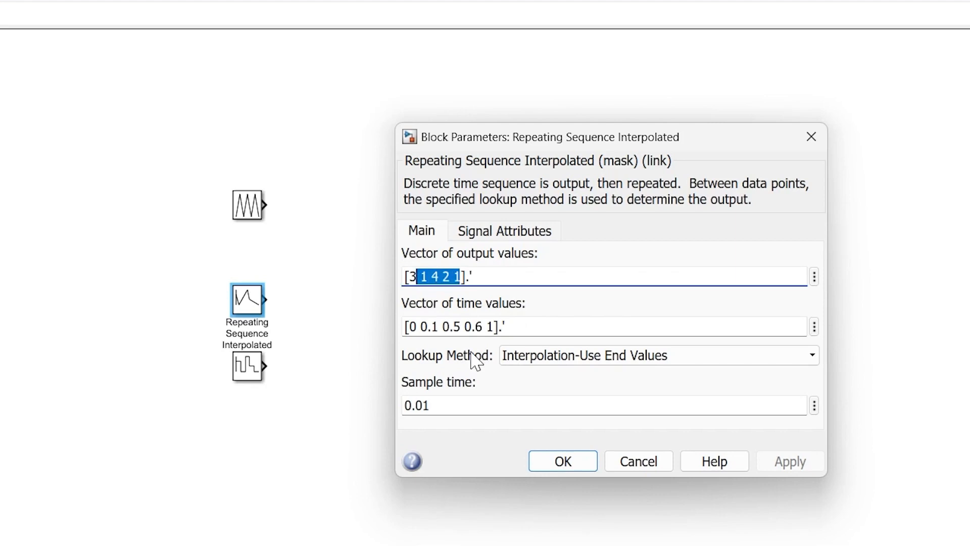
key("shift+Left")
type("0 2 0")
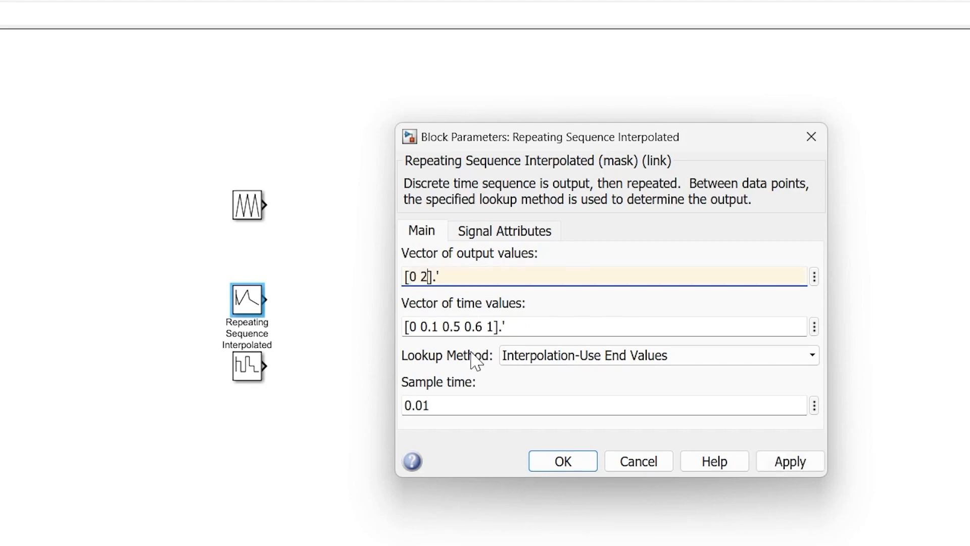
Set the vector of time values to [0 0.2 0.4].' and choose Interpolation-Use End Values as the lookup method
left_click(404, 327)
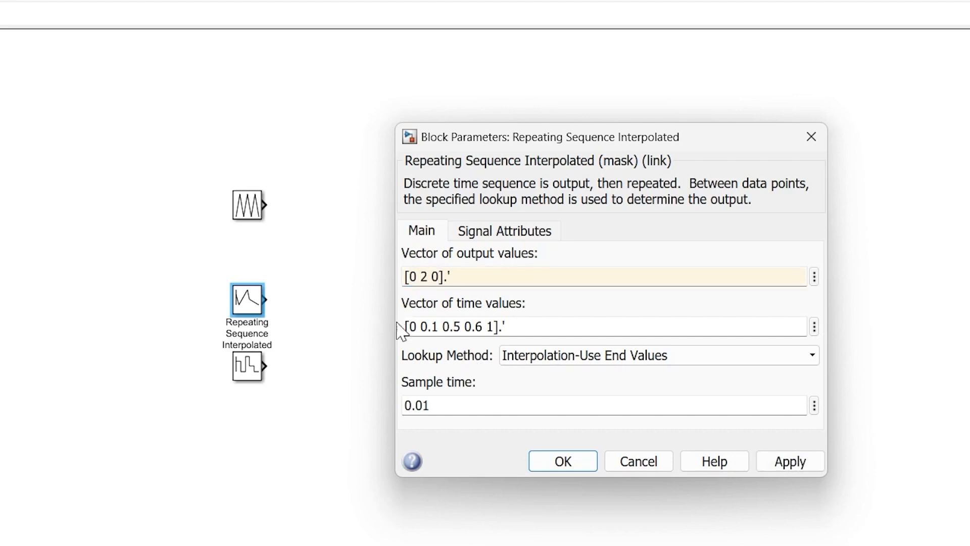
left_click(492, 329)
double_click(493, 329)
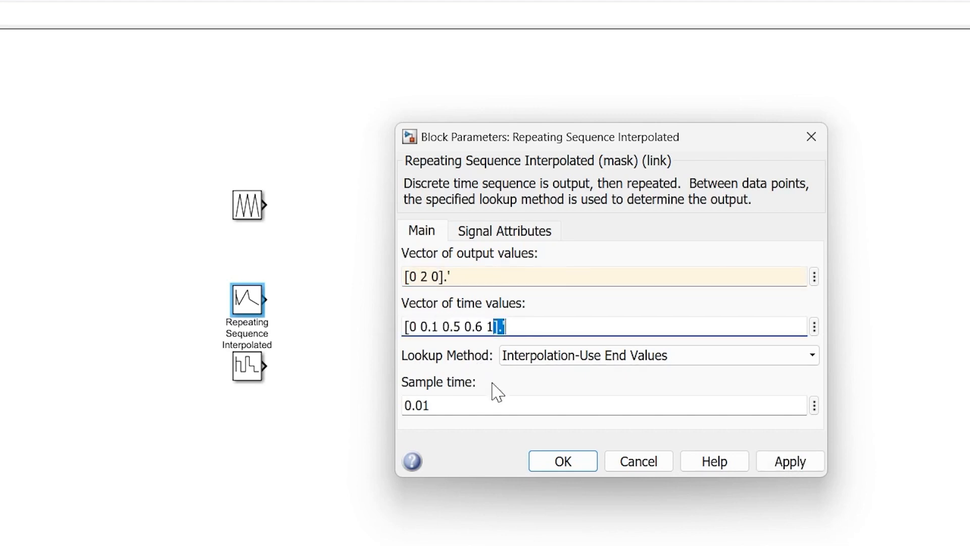
key("Left")
key("shift+Left")
key("shift+Left")
key("shift+Left")
key("shift+Left")
key("shift+Left")
key("shift+Left")
key("shift+Left")
key("shift+Left")
key("shift+Left")
key("shift+Left")
key("shift+Left")
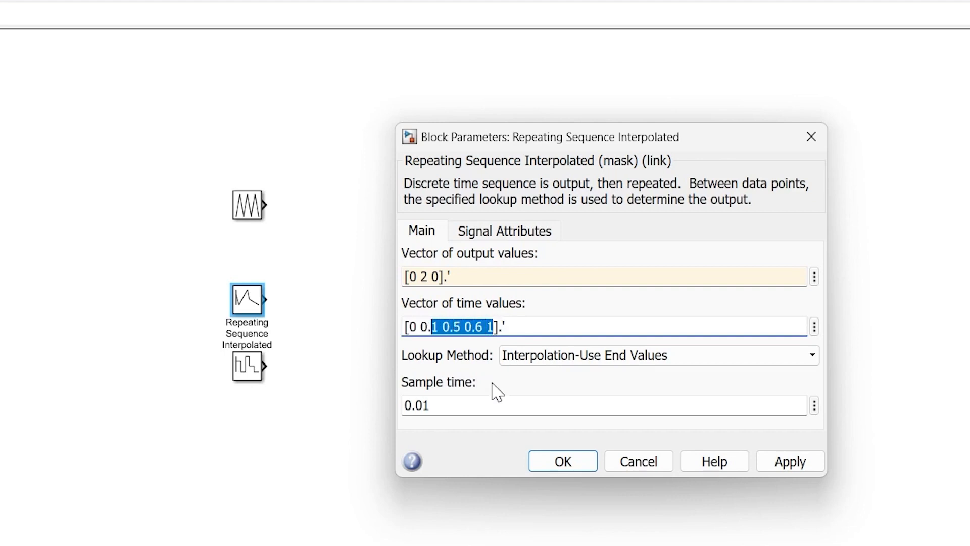
type("2")
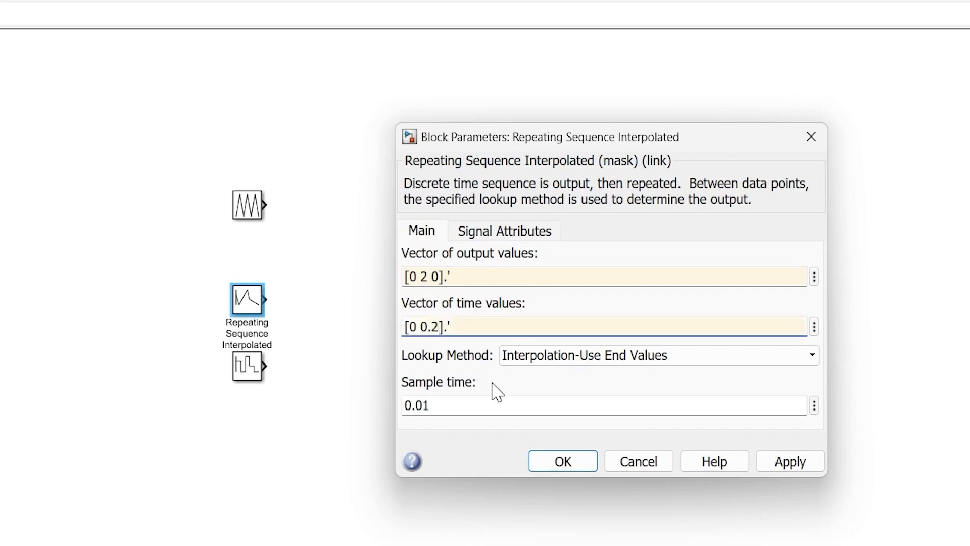
type(" 0.4")
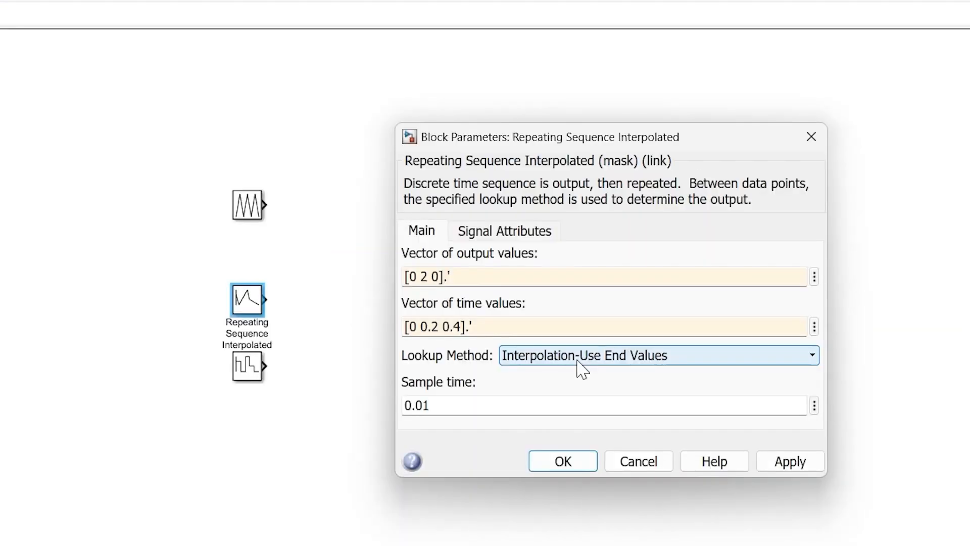
left_click(565, 307)
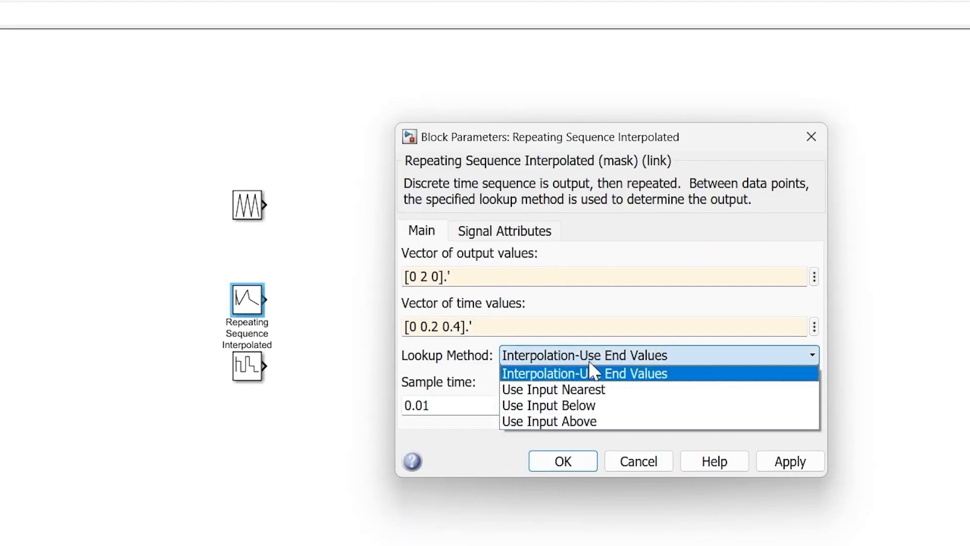
left_click(576, 373)
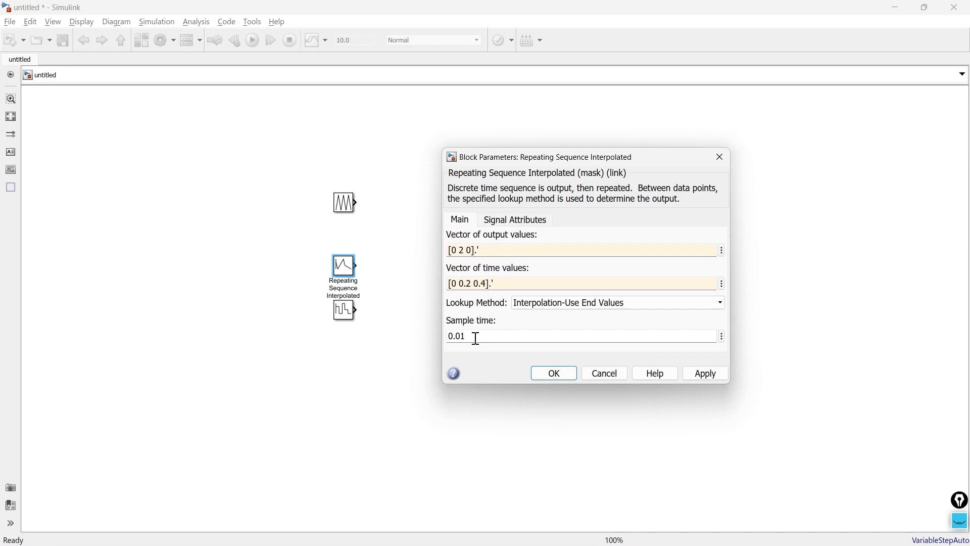
Accept the interpolated block's parameters and set the Repeating Sequence Stair block's vector of output values to [0 2 0].'
left_click(546, 375)
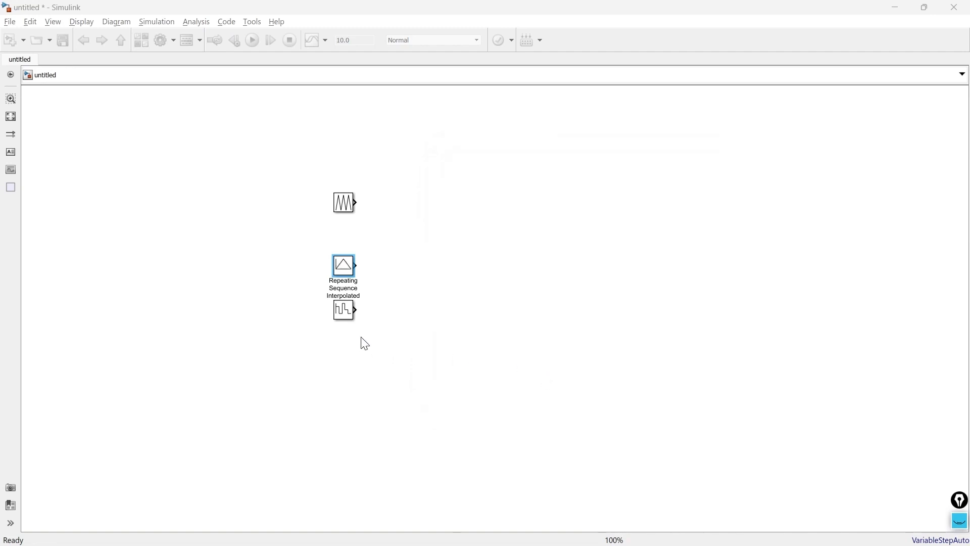
left_click(344, 314)
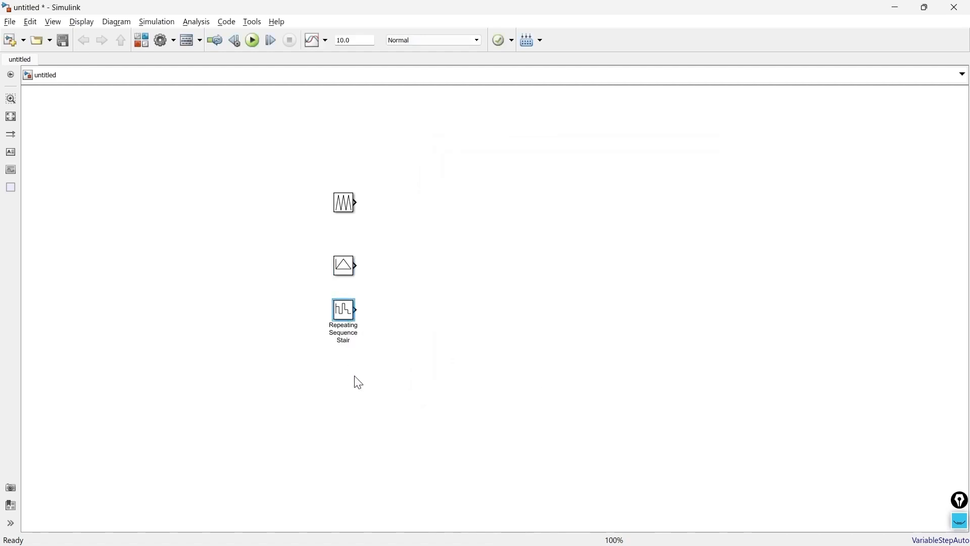
double_click(343, 311)
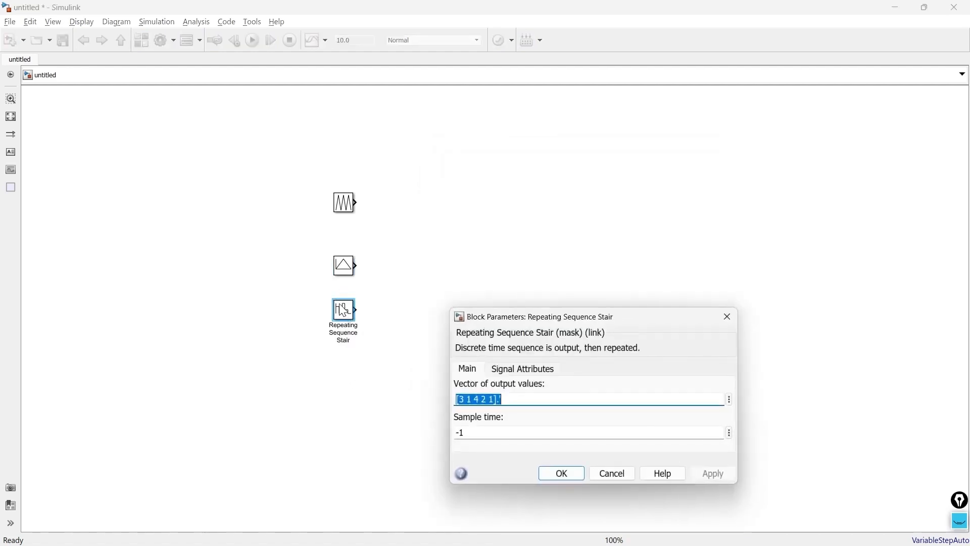
left_click_drag(524, 318, 531, 186)
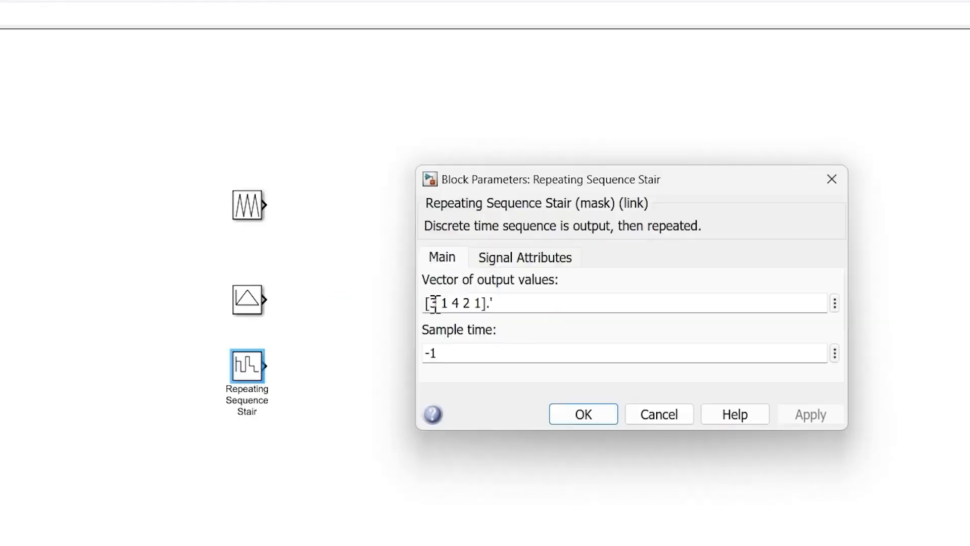
triple_click(468, 269)
left_click(469, 268)
key("shift+Right")
key("shift+Right")
key("shift+Right")
key("shift+Right")
key("shift+Right")
key("shift+Right")
key("shift+Right")
key("shift+Right")
key("shift+Right")
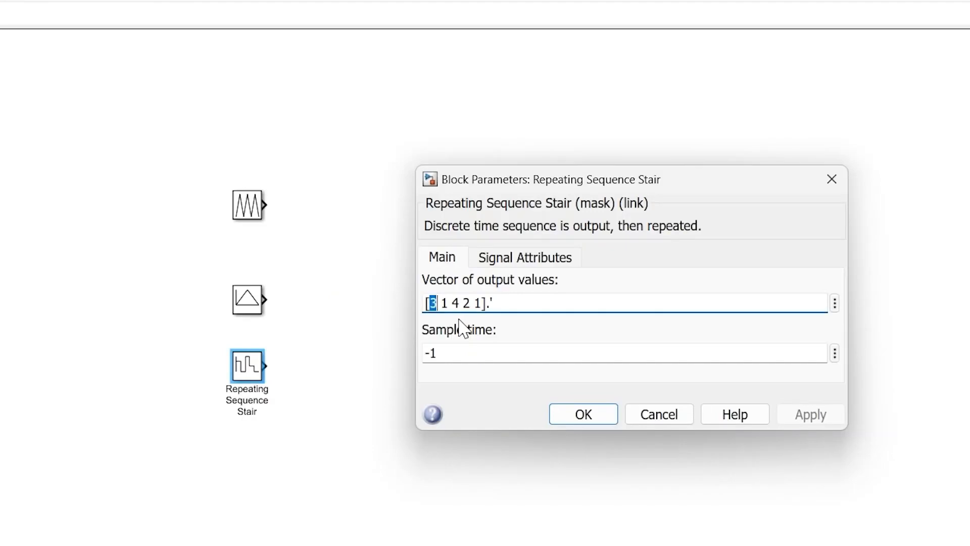
type("0 2 0")
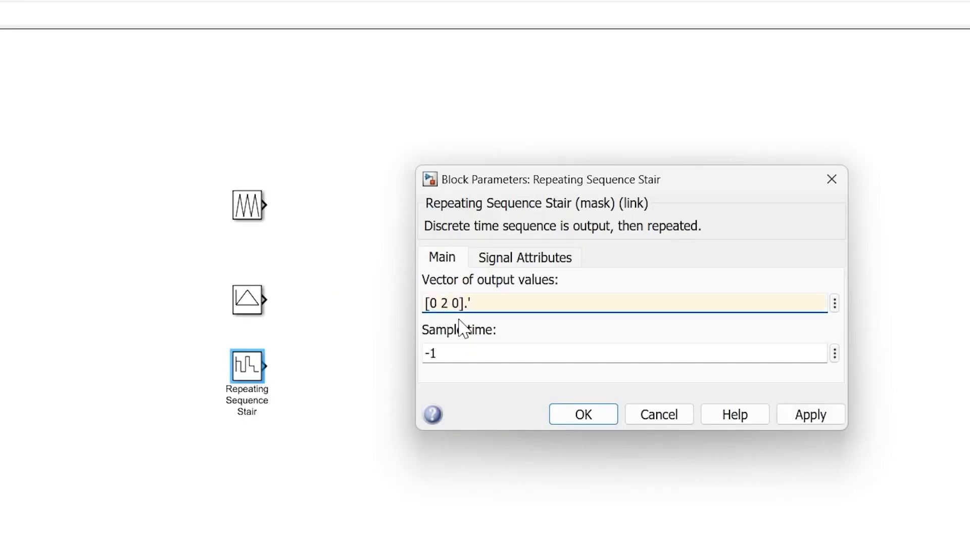
left_click(573, 415)
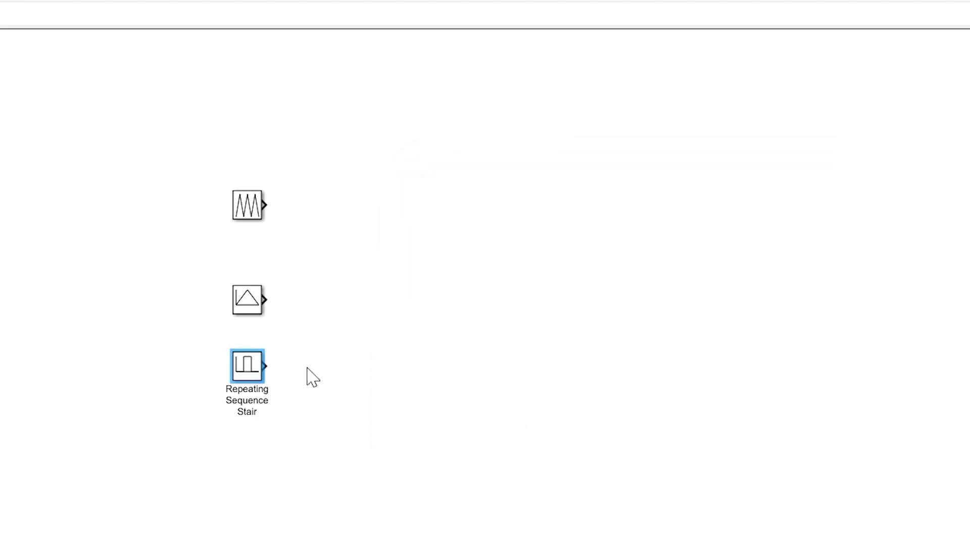
Review the time and output parameters of the Repeating Sequence, Repeating Sequence Interpolated and Repeating Sequence Stair blocks
double_click(241, 212)
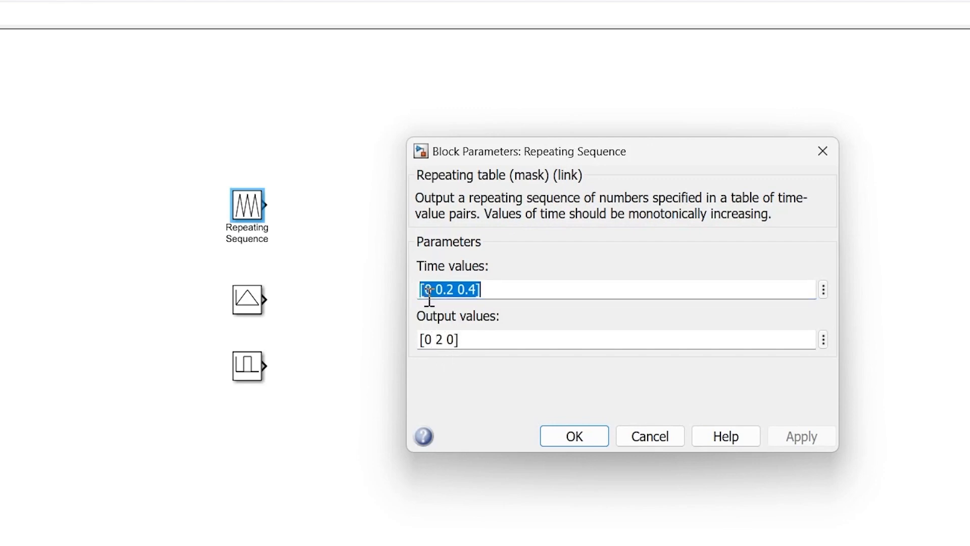
left_click(580, 440)
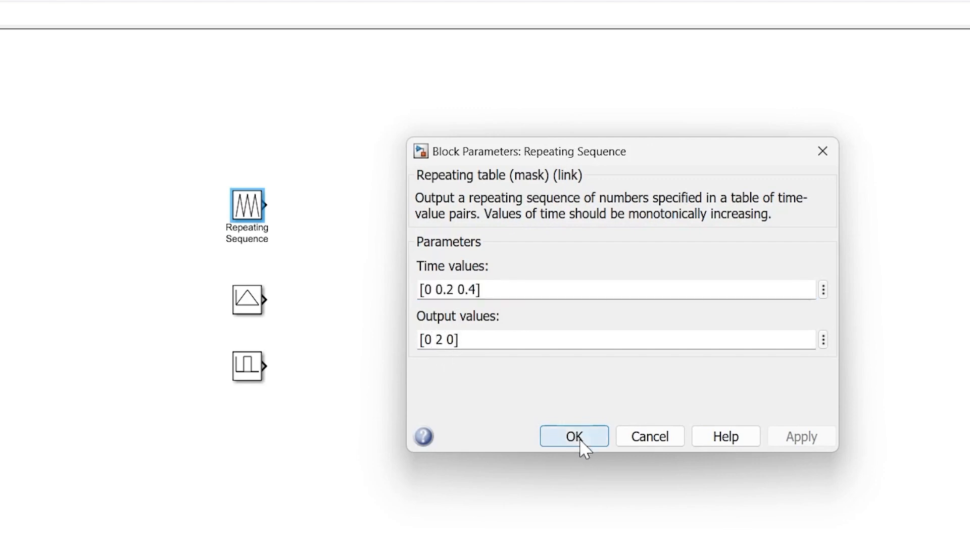
double_click(253, 302)
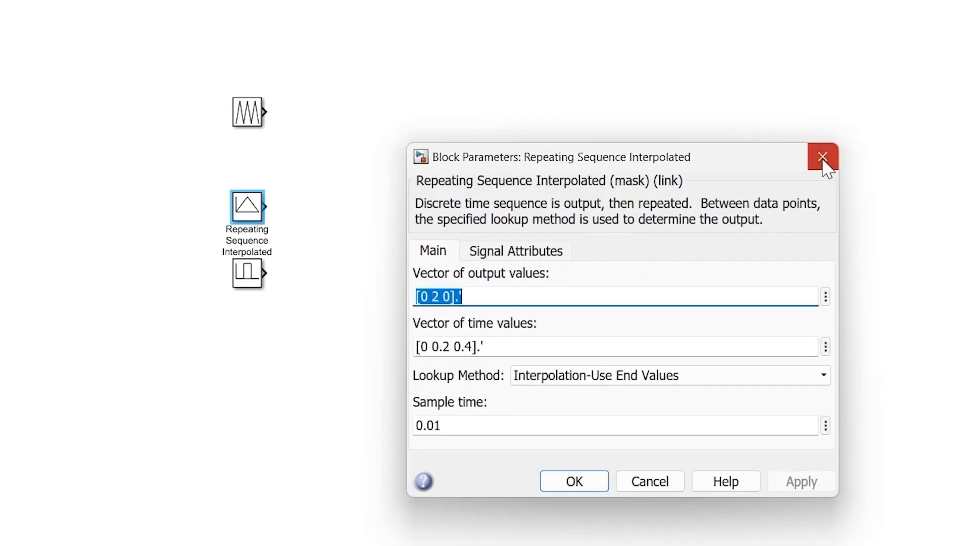
left_click(822, 156)
double_click(248, 276)
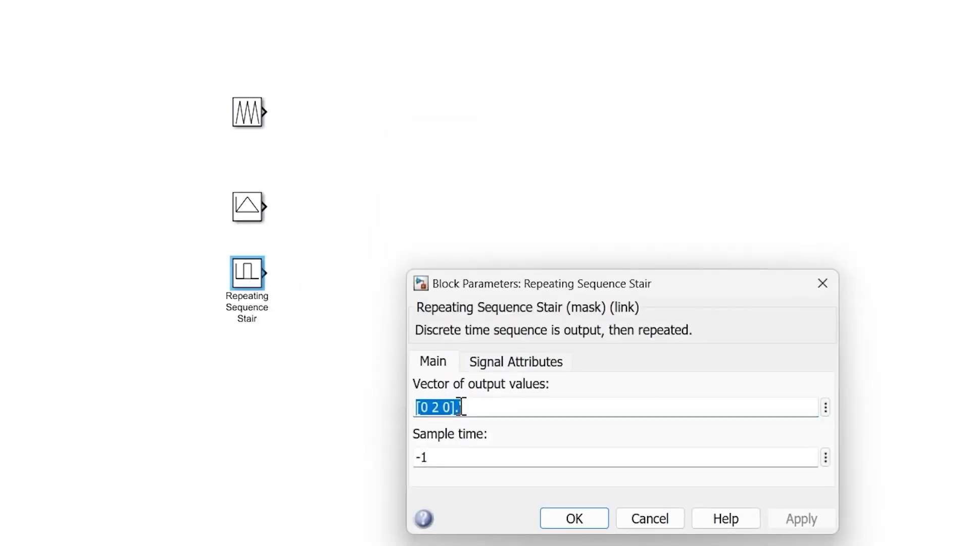
left_click(823, 283)
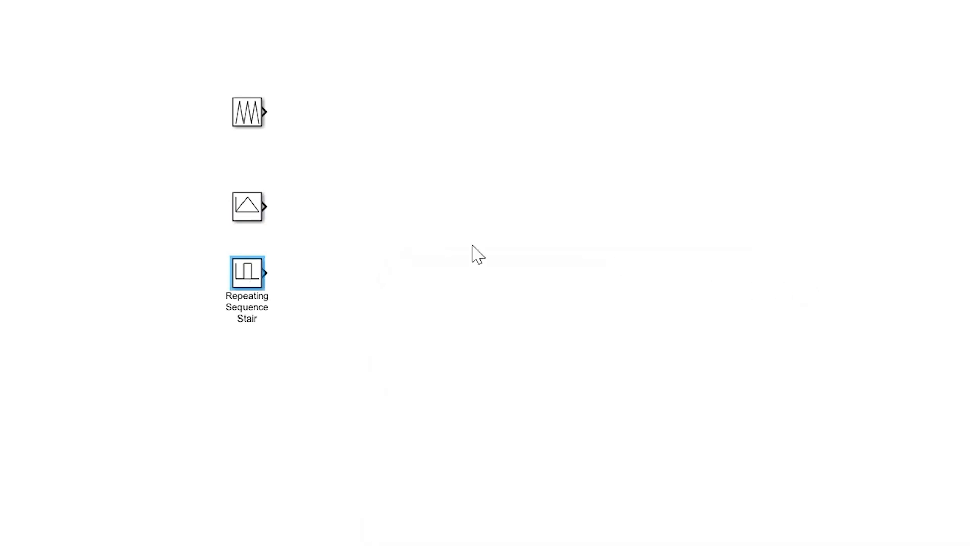
Add a Scope block to the canvas, spaced apart from the three source blocks
double_click(594, 113)
type("sc")
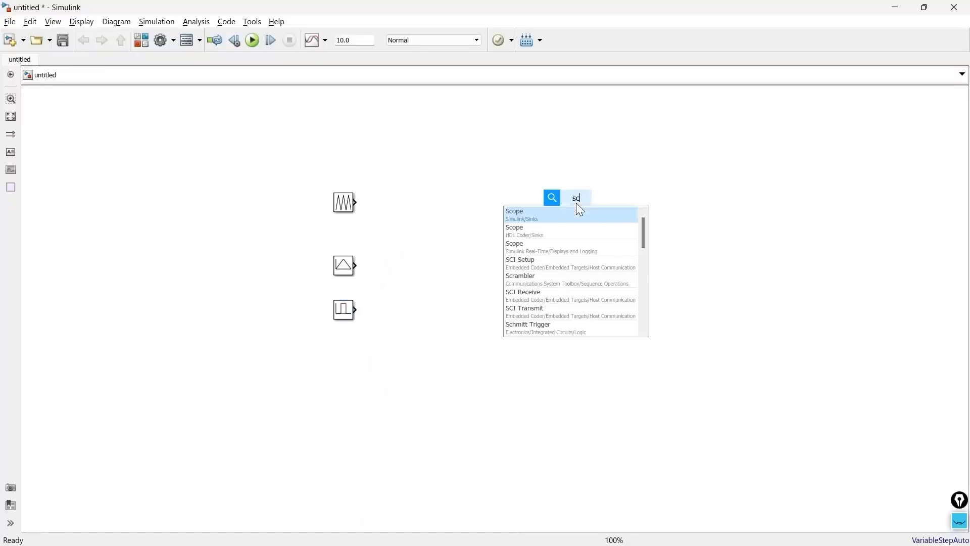
type("ope")
key("Return")
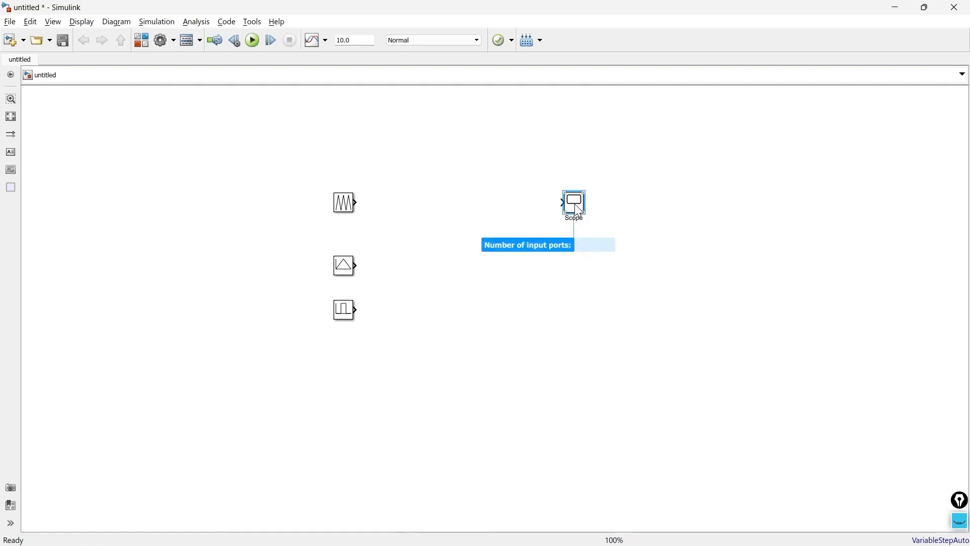
left_click_drag(576, 206, 554, 275)
Move the three source blocks to the far side of the canvas and place a copy of the interpolated block ahead of the Scope
left_click_drag(384, 349, 303, 172)
left_click_drag(343, 266, 593, 146)
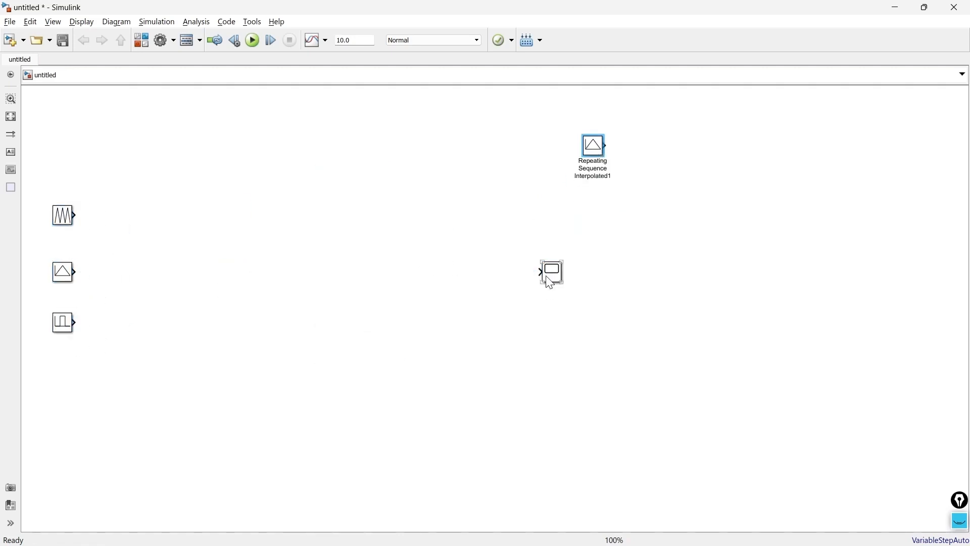
left_click_drag(551, 283, 746, 185)
left_click_drag(599, 156, 598, 141)
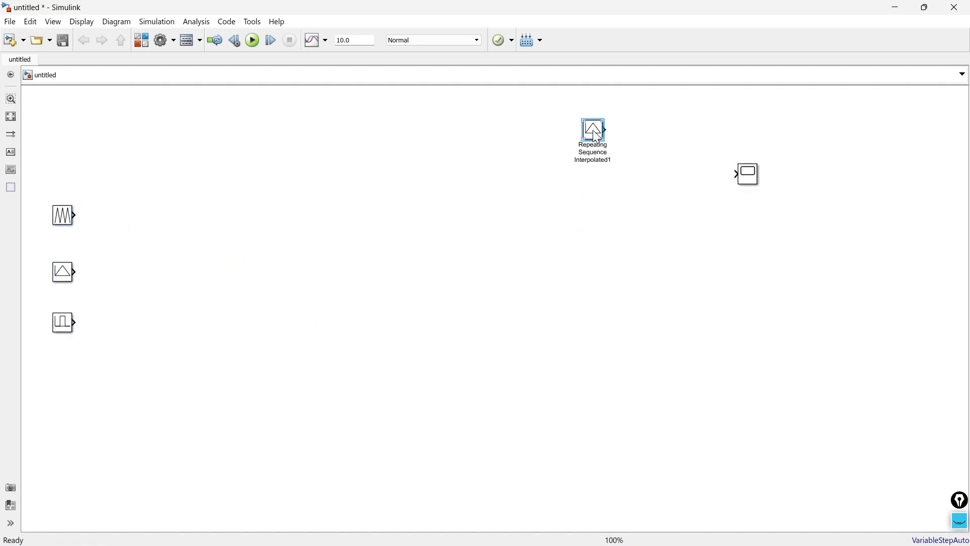
Check the copied interpolated block's parameters and duplicate it downward into a column of four blocks
double_click(596, 132)
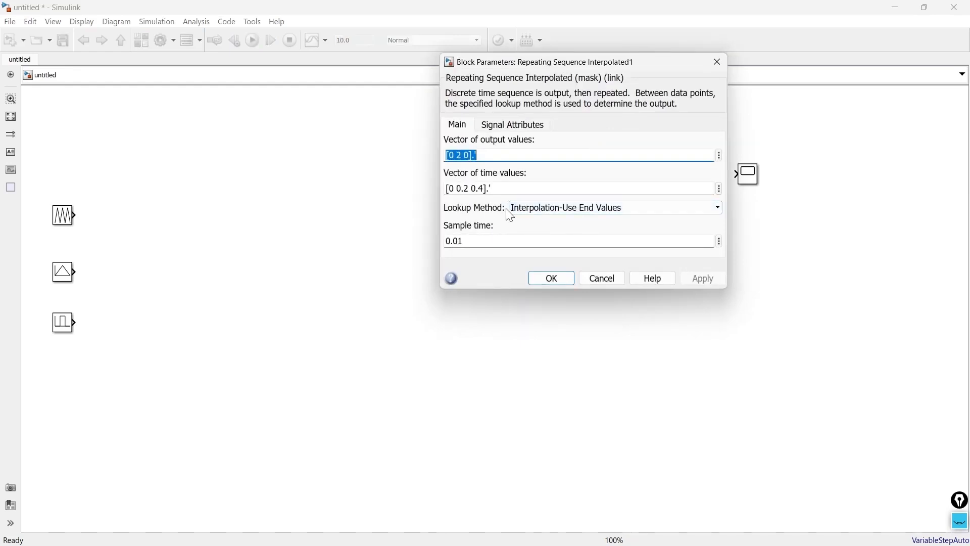
left_click(717, 61)
left_click_drag(597, 134, 596, 176)
left_click_drag(596, 176, 601, 267)
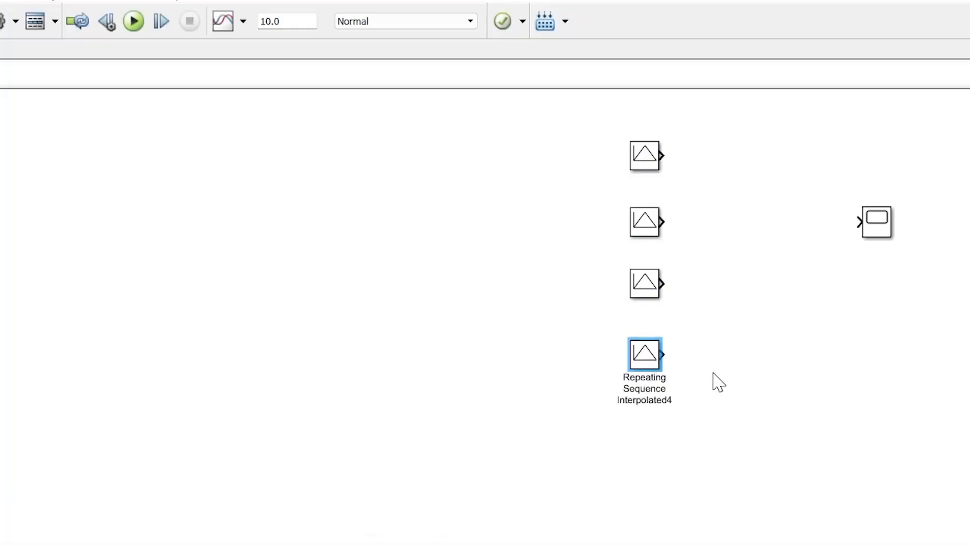
Choose Interpolation-Use End Values as the lookup method of the first interpolated block in the column
double_click(596, 130)
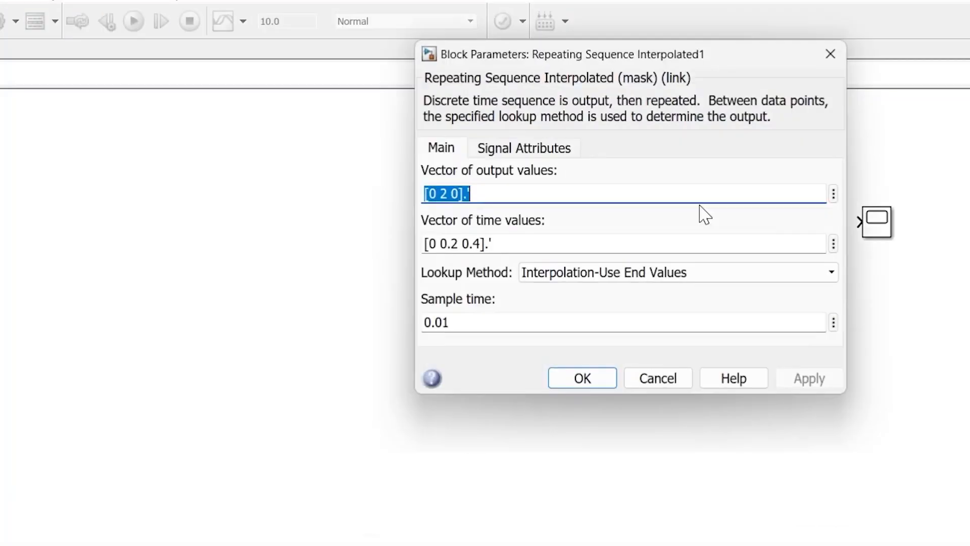
left_click(642, 273)
left_click(572, 295)
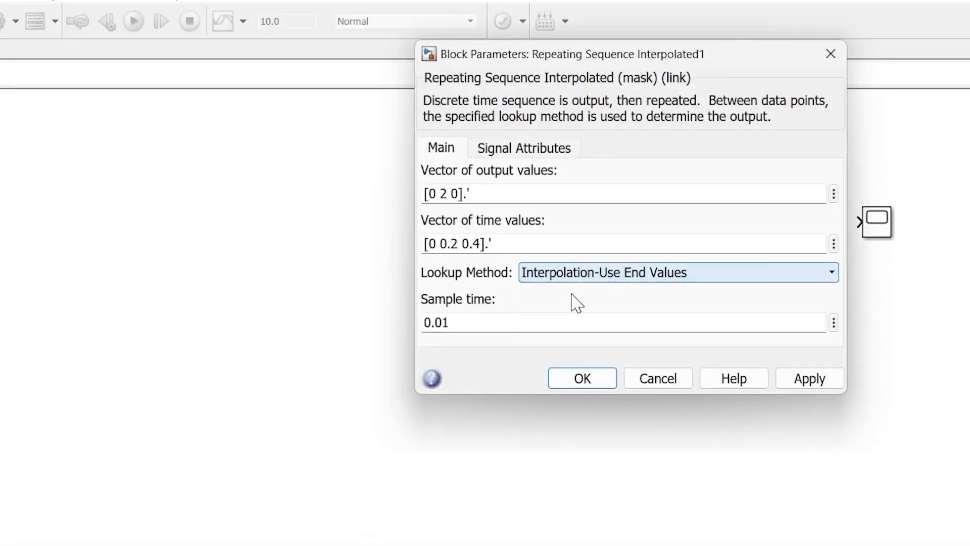
left_click(577, 376)
Set the lookup method of the second interpolated block in the column to Use Input Nearest
double_click(651, 234)
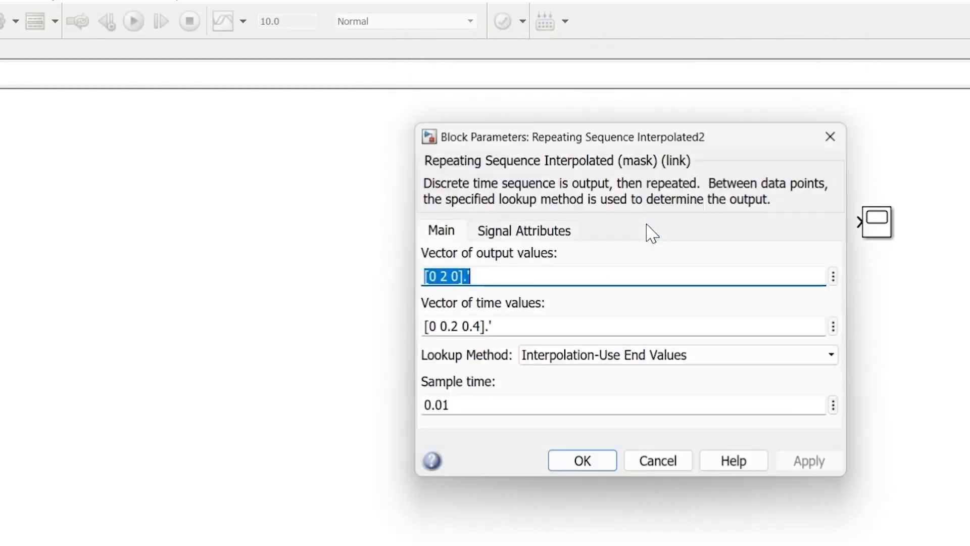
left_click(571, 358)
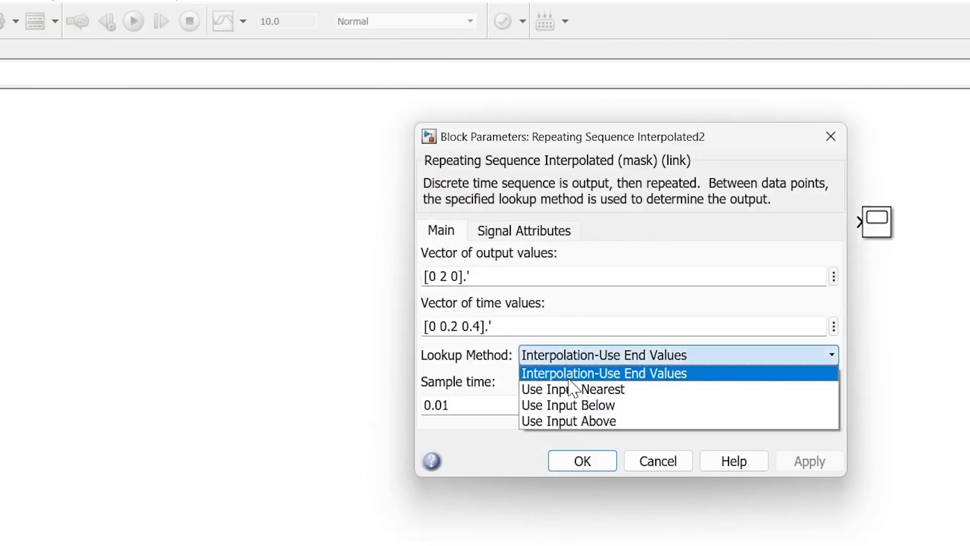
left_click(594, 389)
left_click(582, 460)
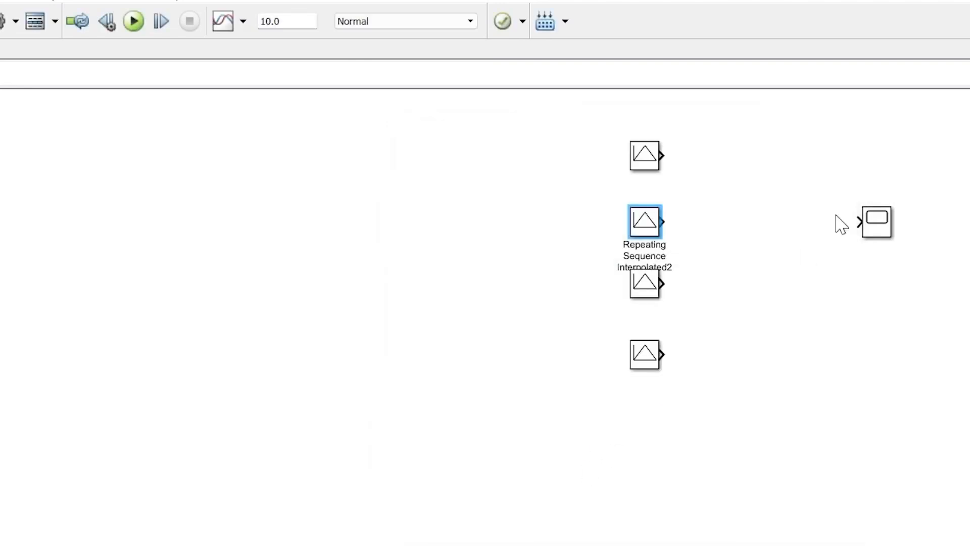
Set the lookup method of the third interpolated block in the column to Use Input Below
double_click(650, 290)
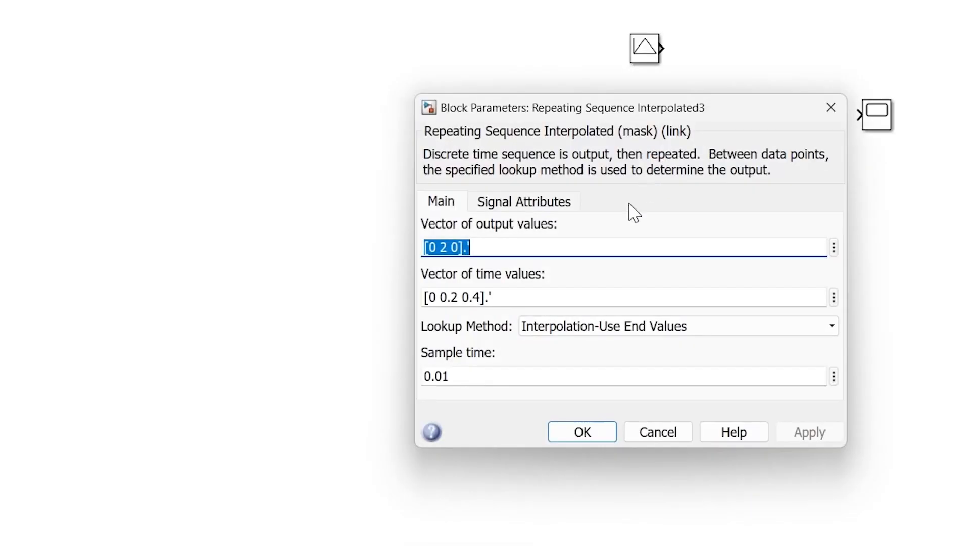
left_click(594, 339)
left_click(603, 375)
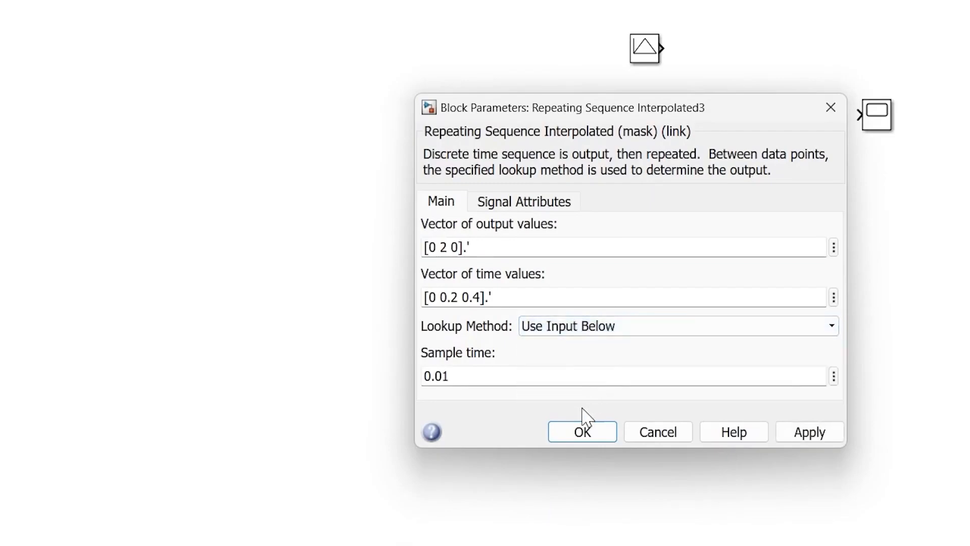
left_click(599, 433)
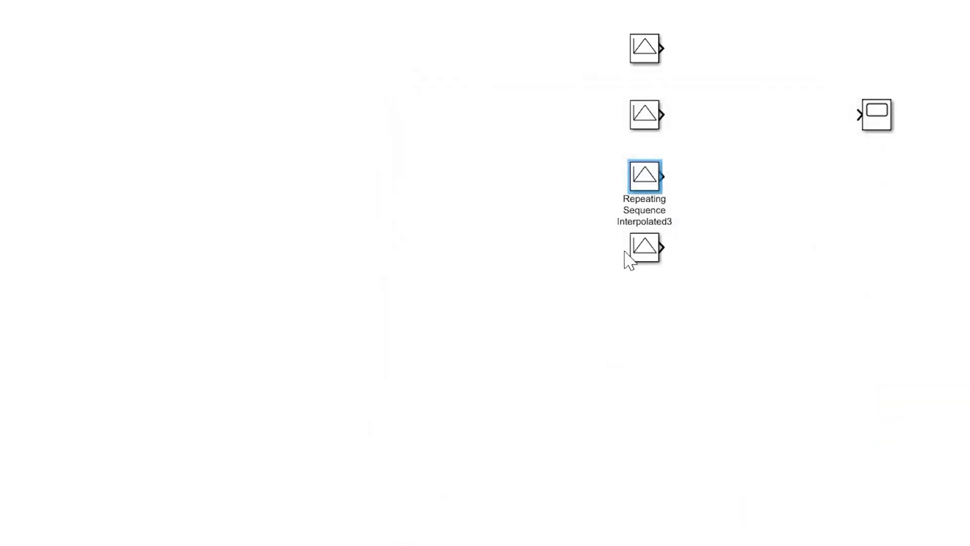
Set the lookup method of the fourth interpolated block in the column to Use Input Above
double_click(644, 250)
left_click(578, 422)
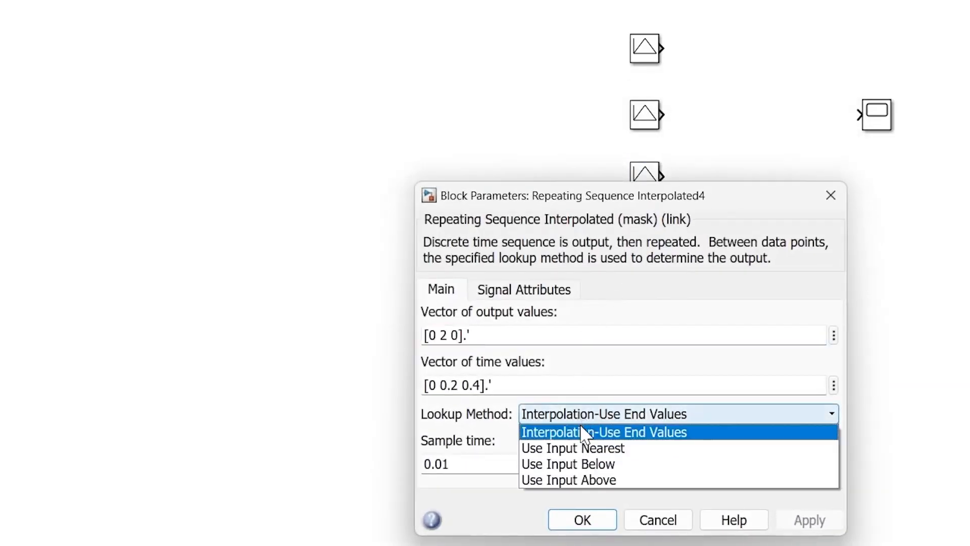
left_click(553, 481)
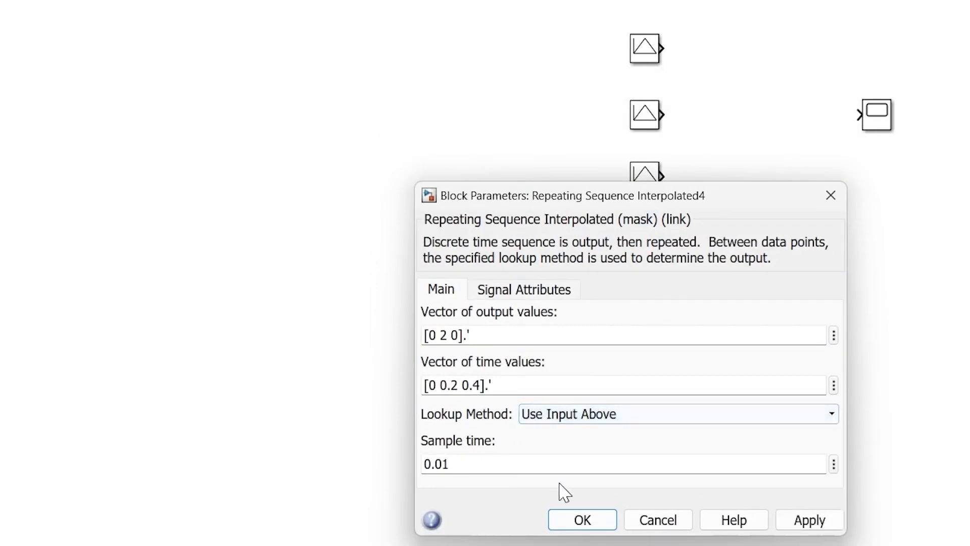
left_click(581, 520)
left_click(858, 170)
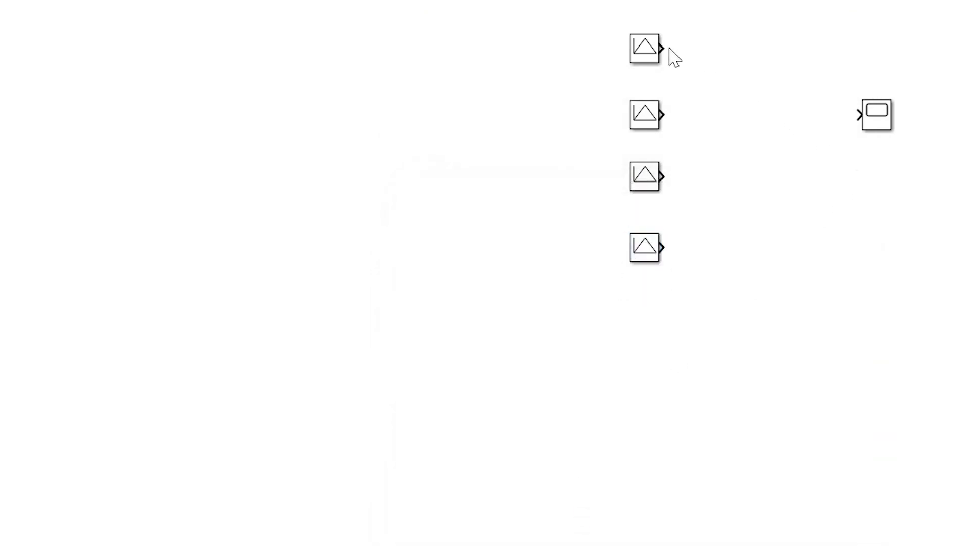
Connect the outputs of the four interpolated blocks, in order from the first to the fourth, to separate inputs of the Scope
left_click_drag(666, 48, 859, 115)
left_click_drag(661, 115, 845, 123)
left_click_drag(660, 176, 857, 124)
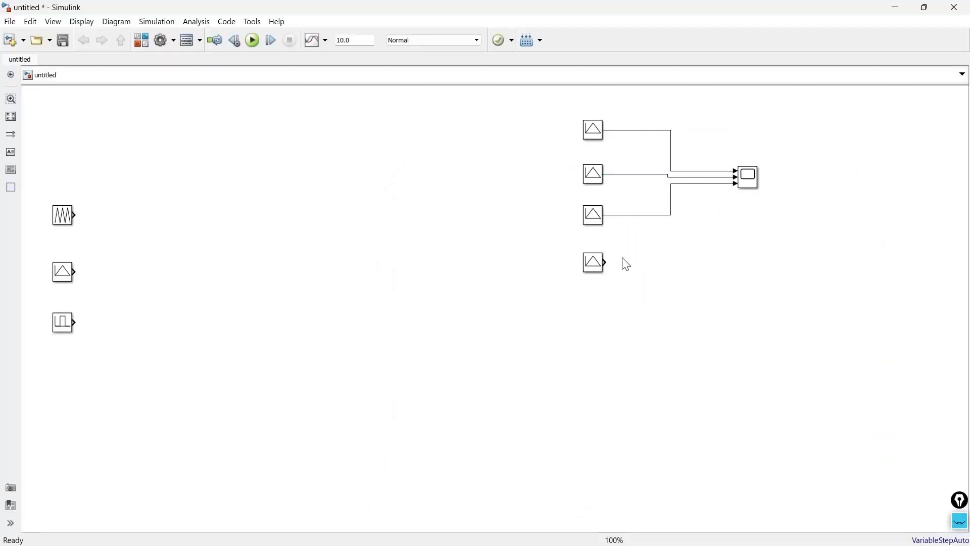
left_click_drag(661, 248, 859, 129)
Configure the Scope's layout as four displays stacked vertically
double_click(748, 178)
left_click(317, 132)
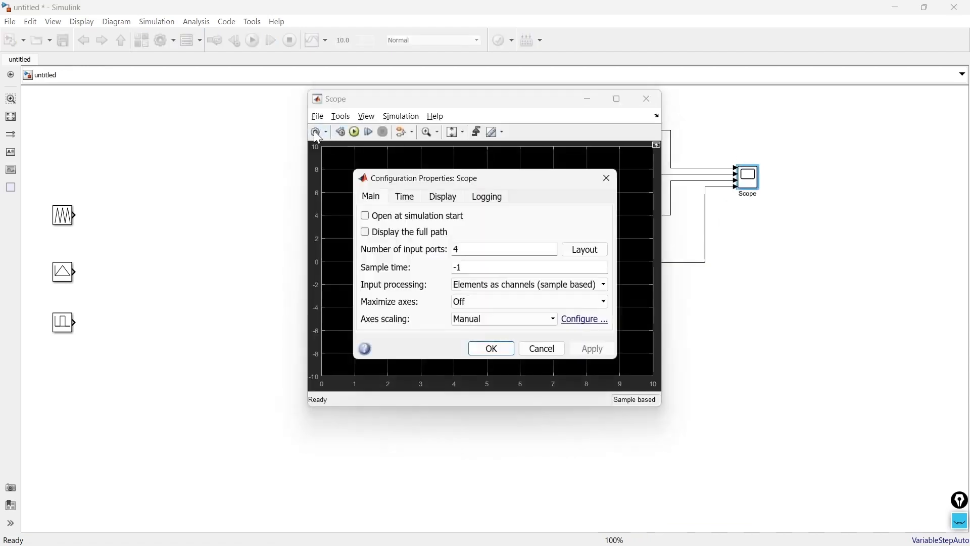
left_click(605, 250)
left_click(613, 318)
left_click(498, 348)
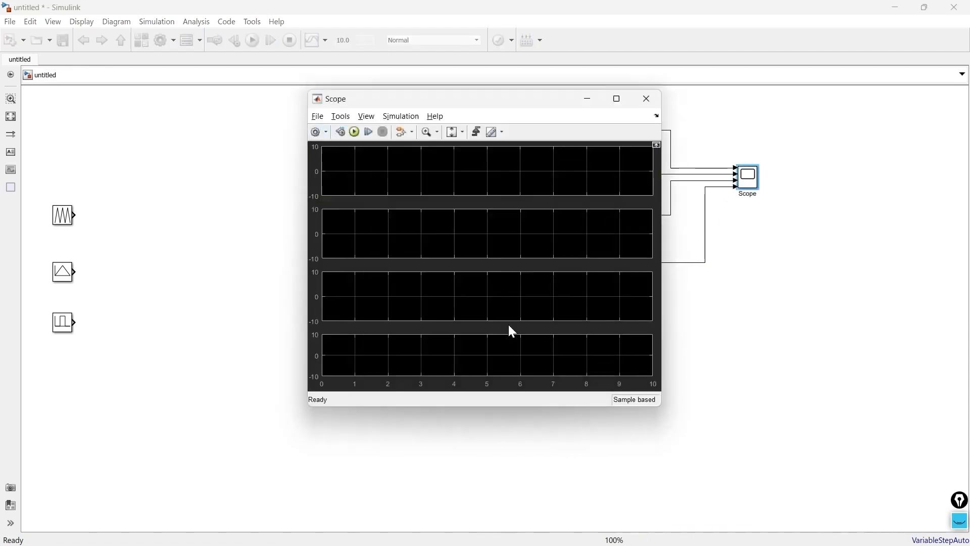
left_click(649, 96)
Run the simulation with a stop time of 2 and open the Scope to view the four signals
double_click(364, 40)
type("2")
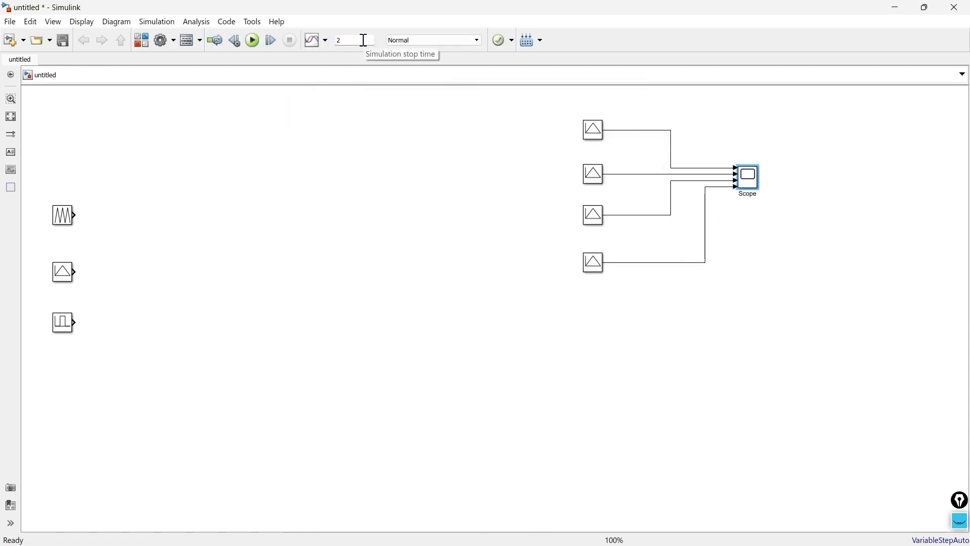
left_click(254, 40)
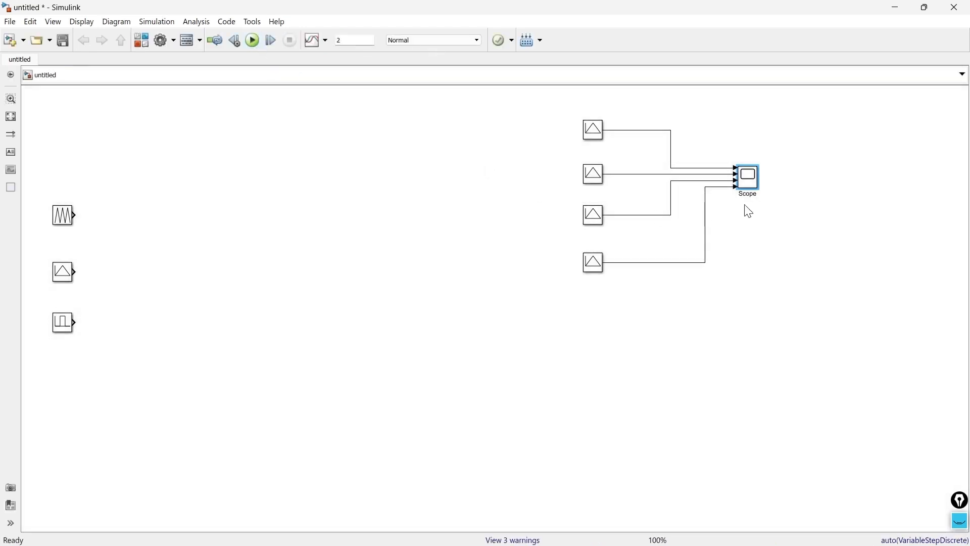
double_click(753, 182)
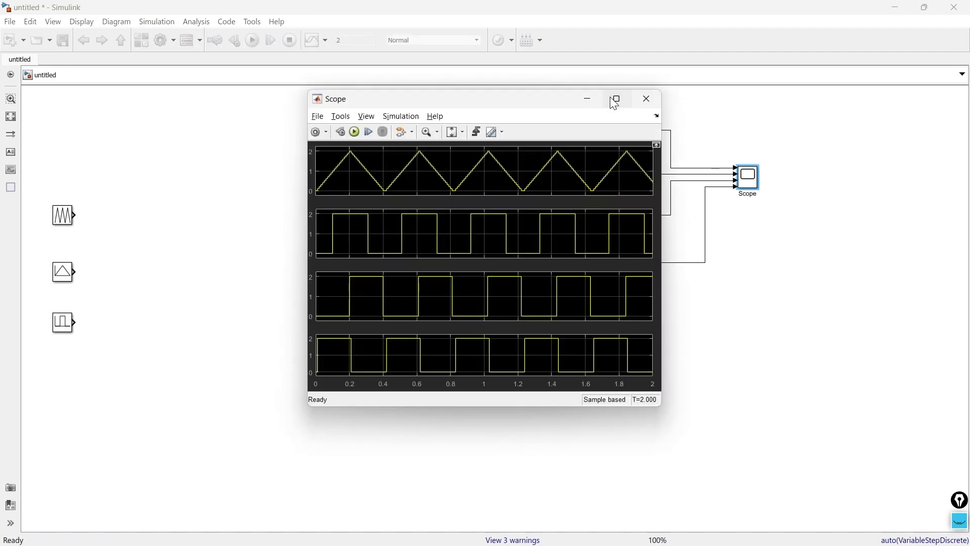
Name the four Scope input signals, first to fourth: Interpolation use end value, Use input nearest, Use input below and Use input above
left_click(616, 98)
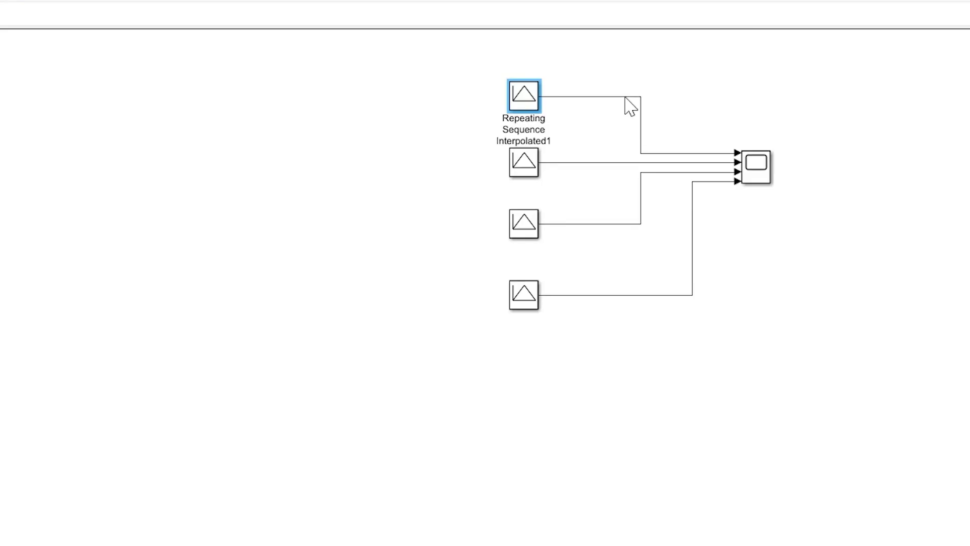
left_click(625, 97)
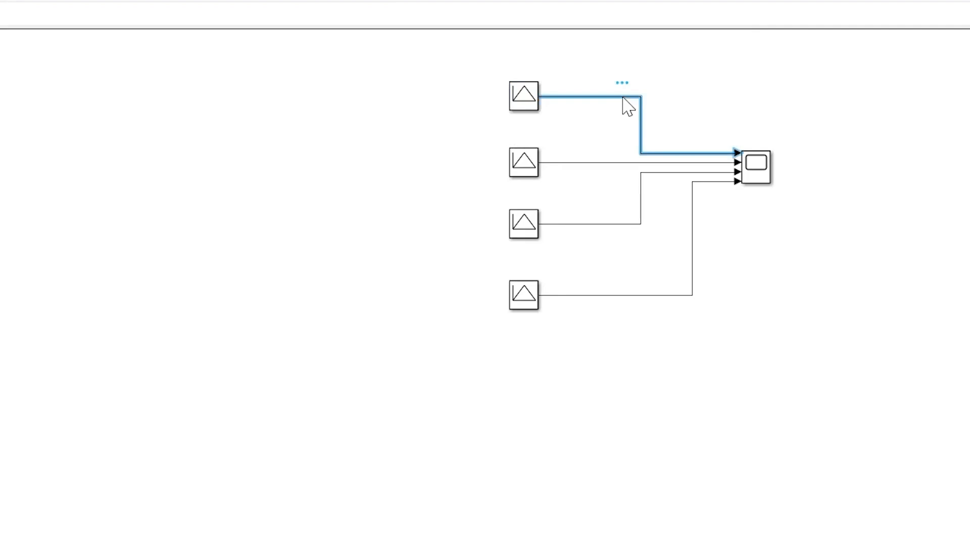
right_click(624, 96)
left_click(677, 516)
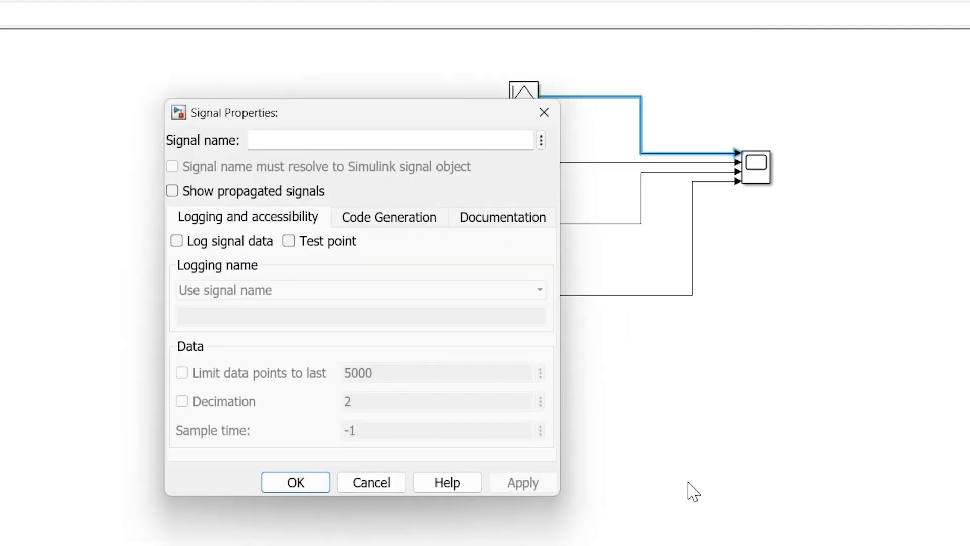
type("Interpolation use end")
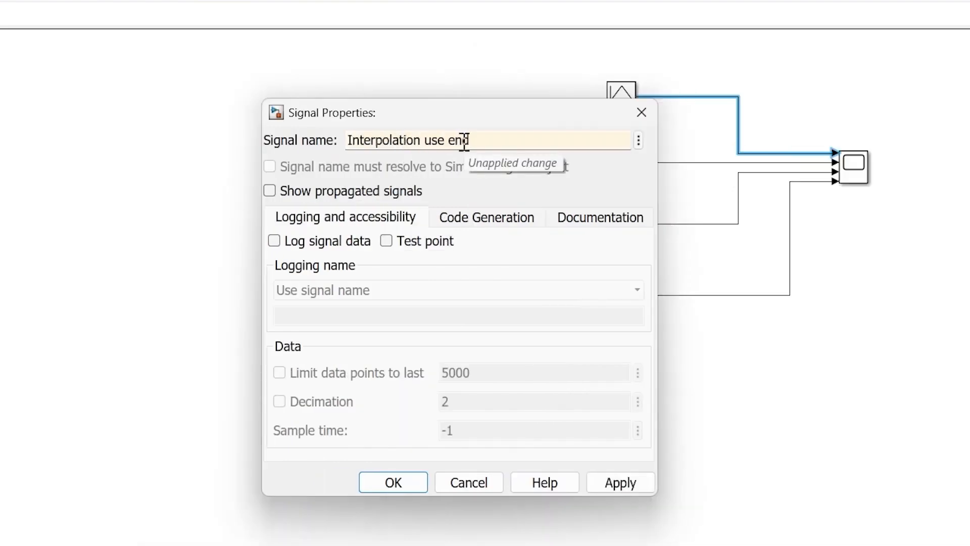
type(" vlaue")
key("BackSpace")
key("BackSpace")
key("BackSpace")
key("BackSpace")
type("al")
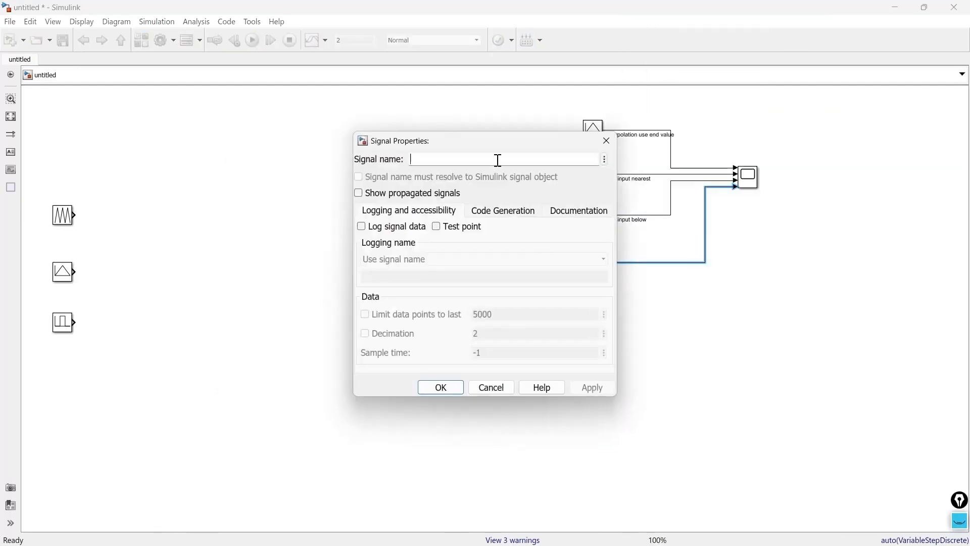
type("abob")
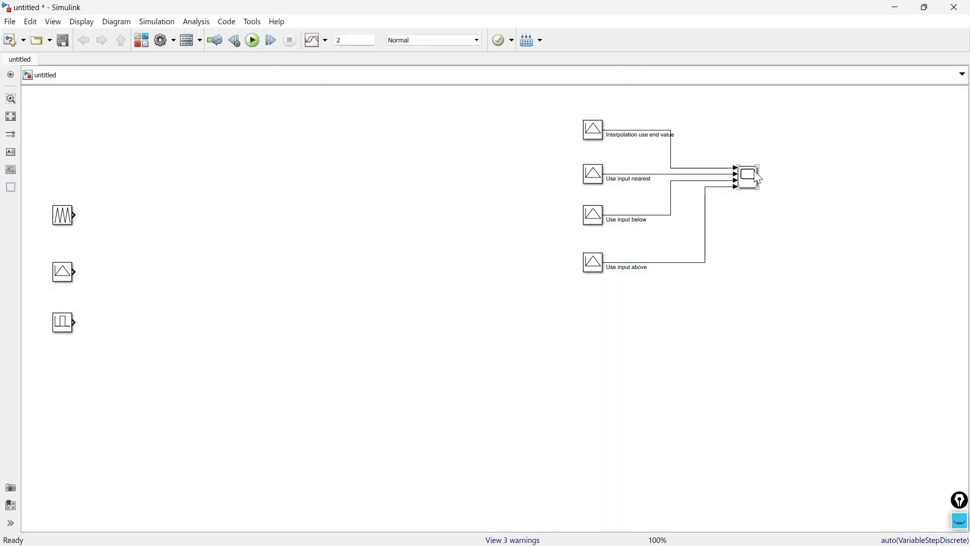
Open the Scope of the four interpolated blocks to compare the named waveforms, and close it
double_click(751, 175)
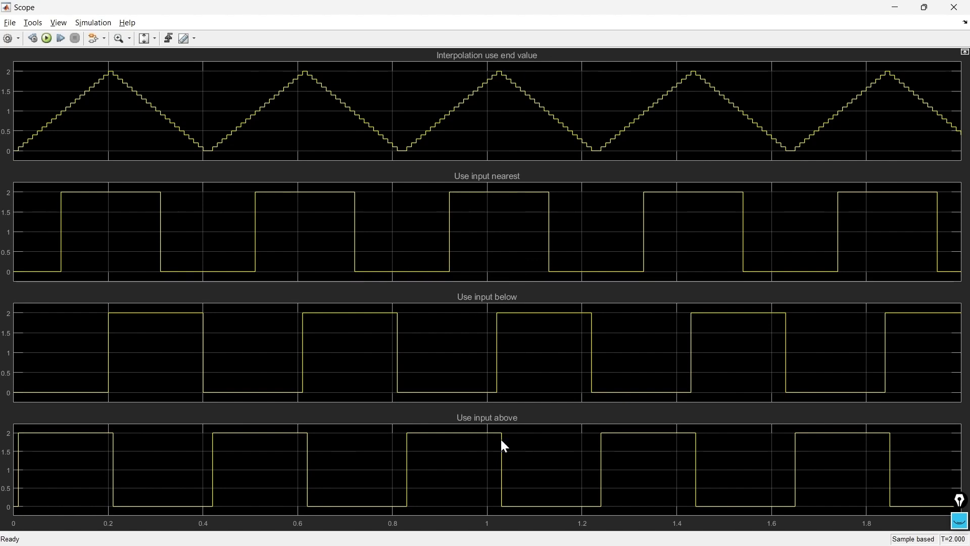
left_click(925, 7)
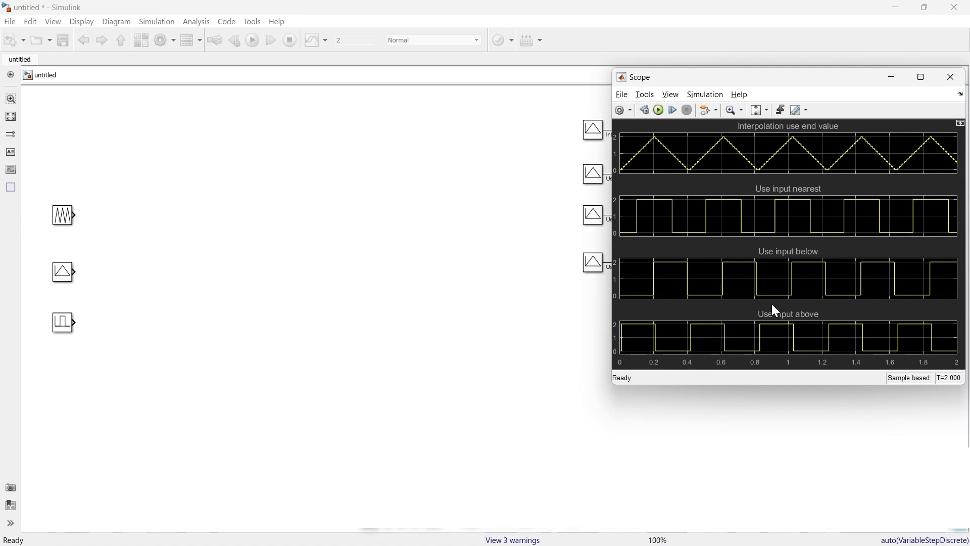
left_click(951, 77)
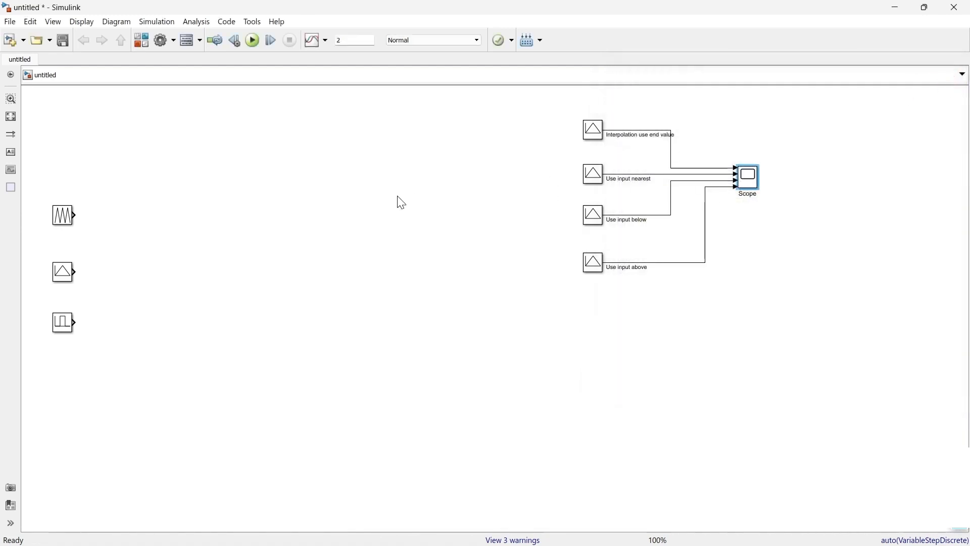
Add a second Scope beside the three source blocks and connect the repeating sequence, interpolated and stair outputs to separate inputs
double_click(222, 247)
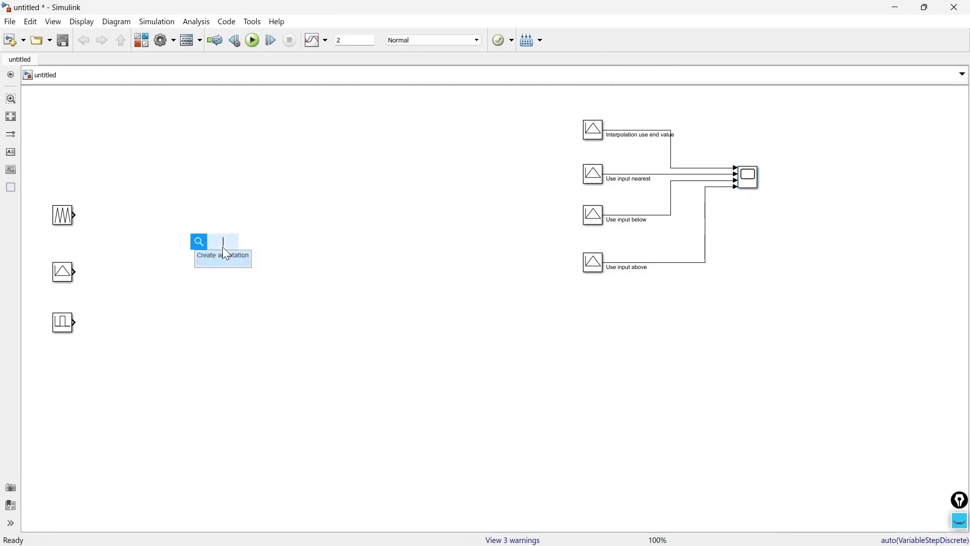
type("scope")
key("Return")
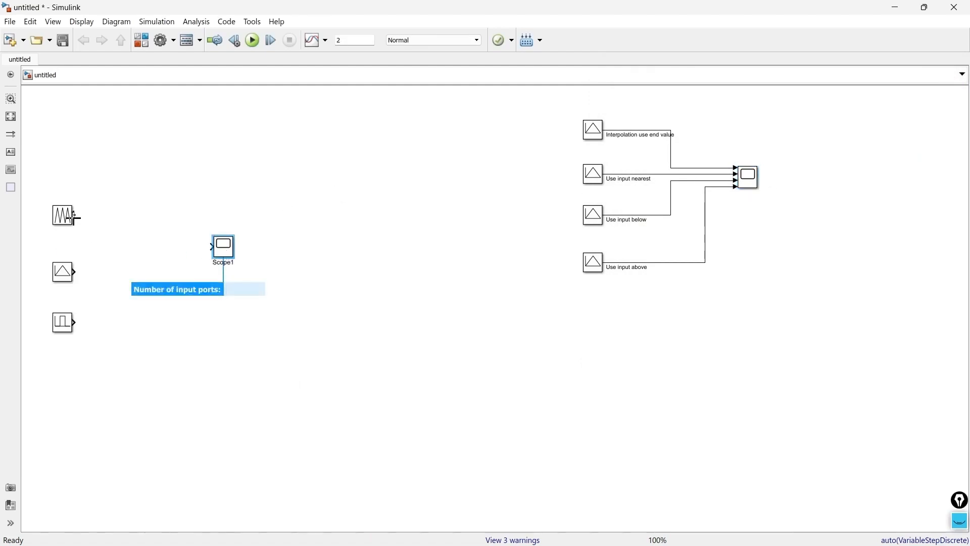
left_click_drag(75, 216, 211, 248)
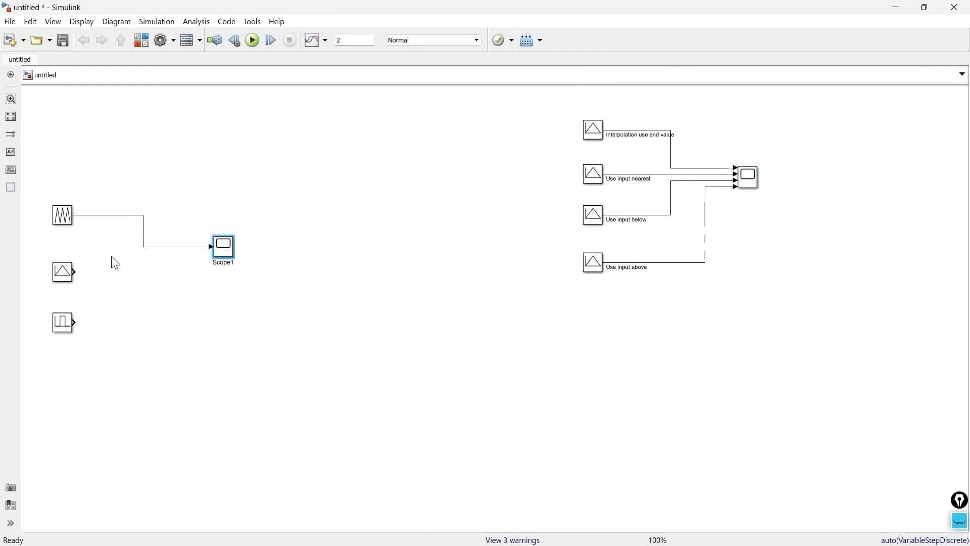
left_click_drag(76, 272, 215, 251)
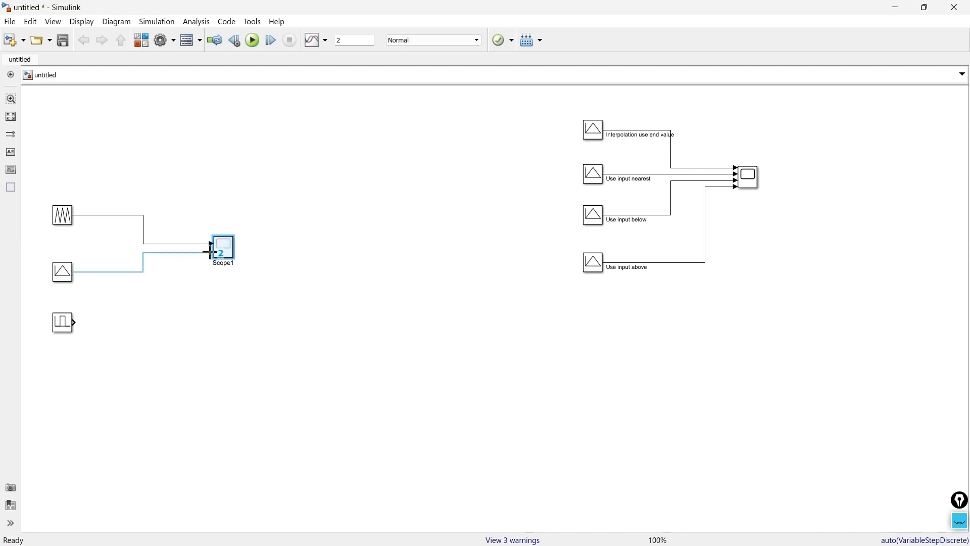
left_click_drag(75, 323, 212, 257)
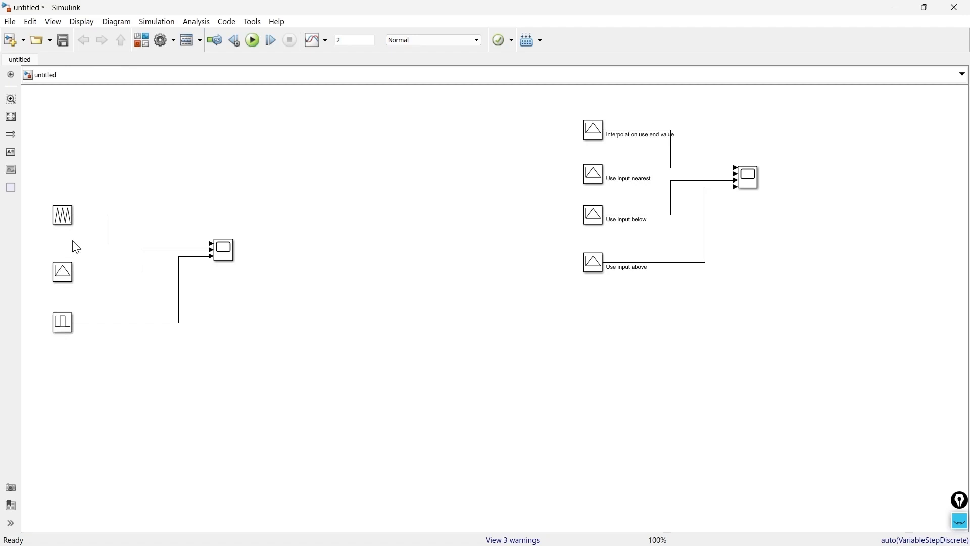
Run the simulation and open the second Scope maximized to view the three source signals together
left_click(64, 282)
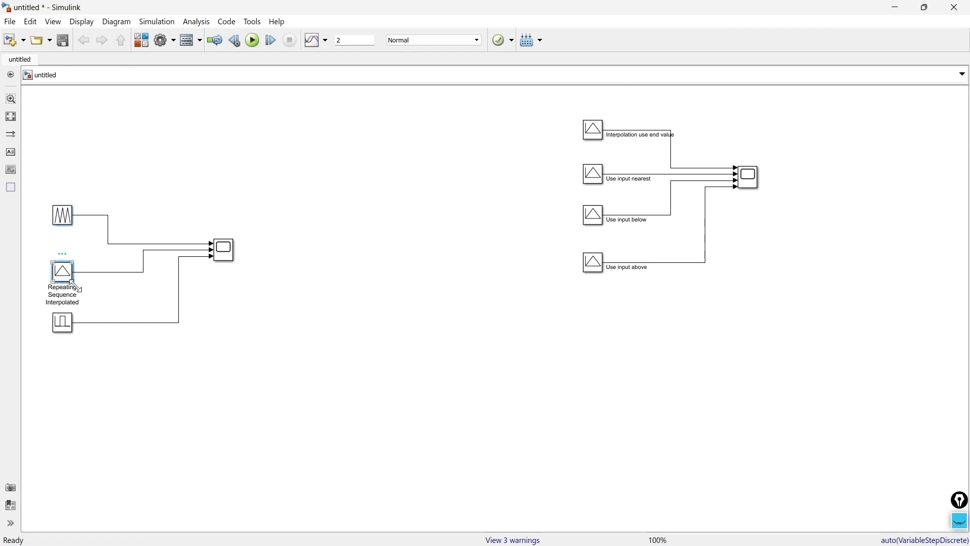
left_click(71, 324)
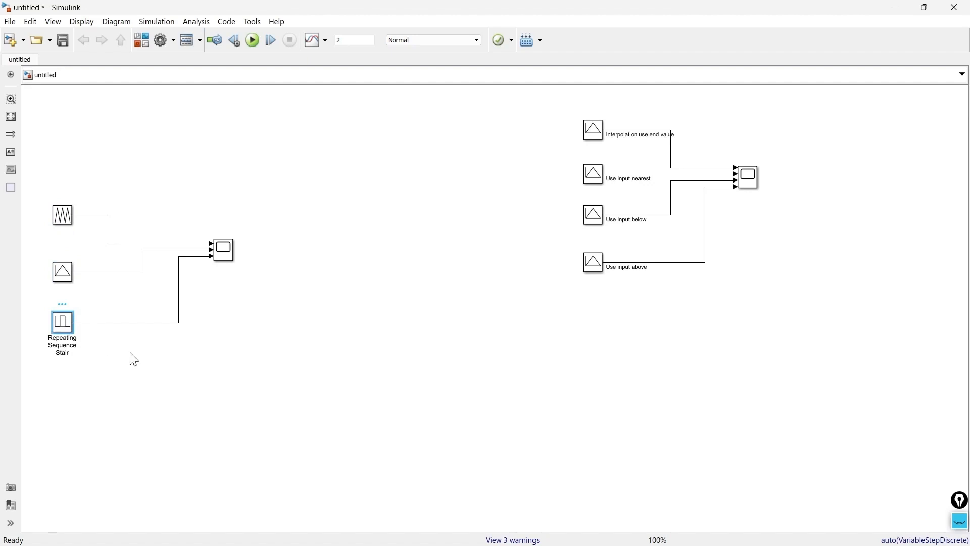
left_click(253, 40)
double_click(219, 252)
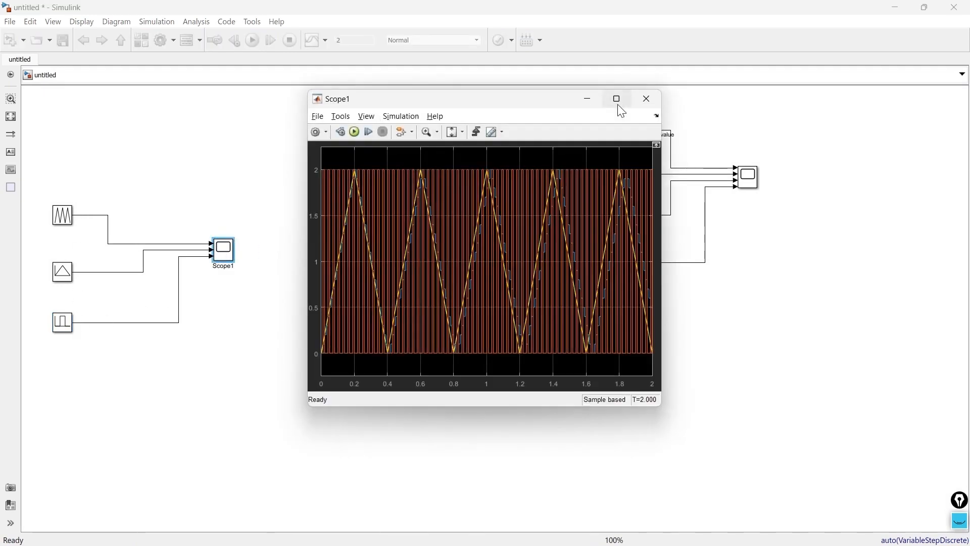
left_click(617, 99)
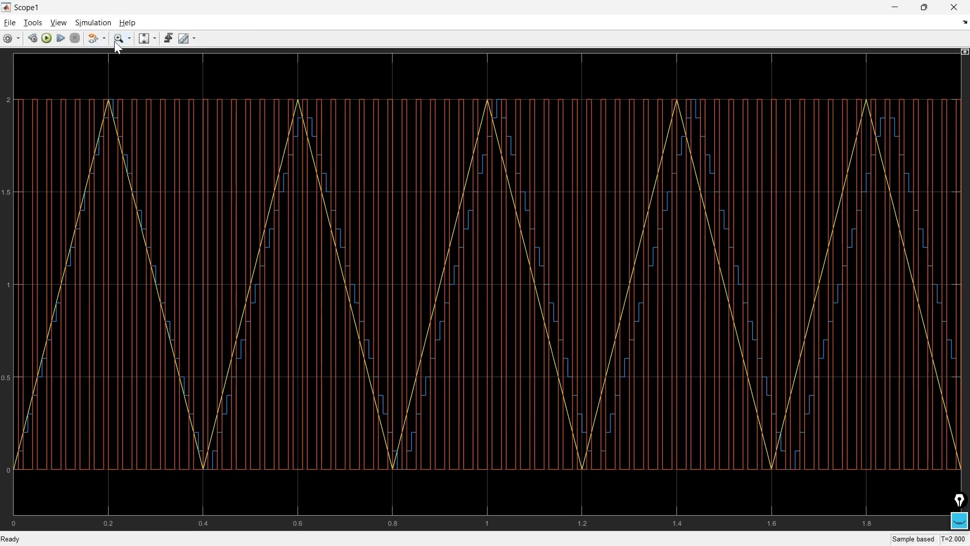
Zoom the second Scope along the time axis to about 0 to 0.47 s to examine the three overlaid waveforms, and restore its window size
left_click(128, 38)
left_click(121, 65)
left_click_drag(218, 249, 15, 250)
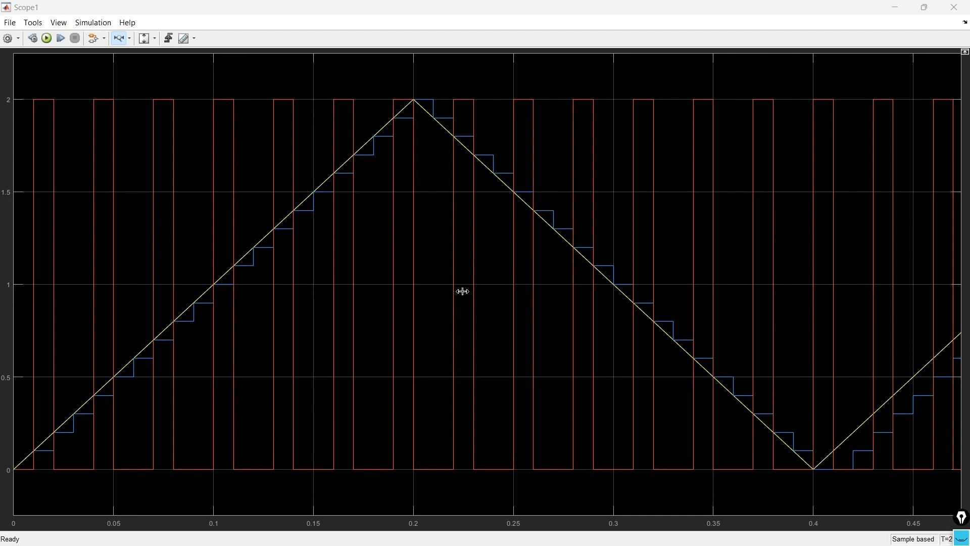
key("super+Down")
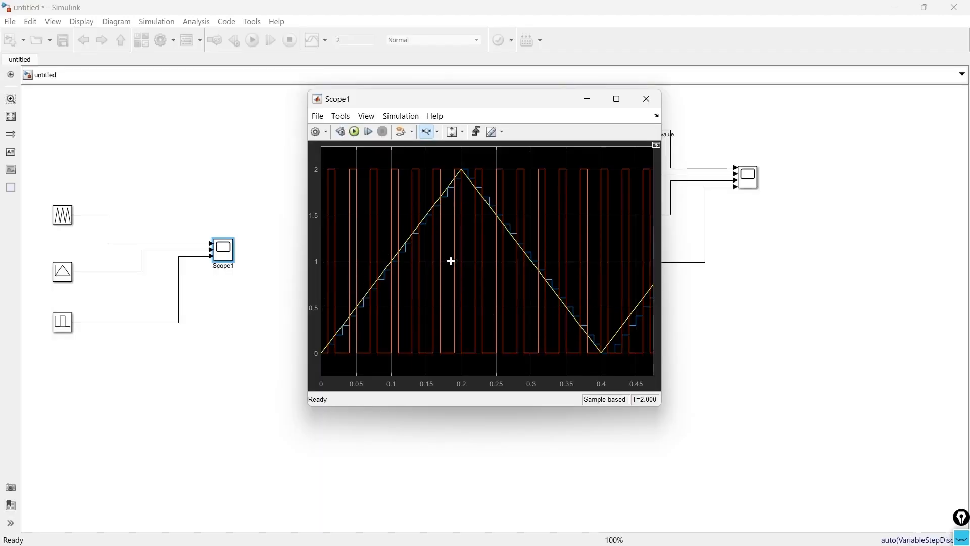